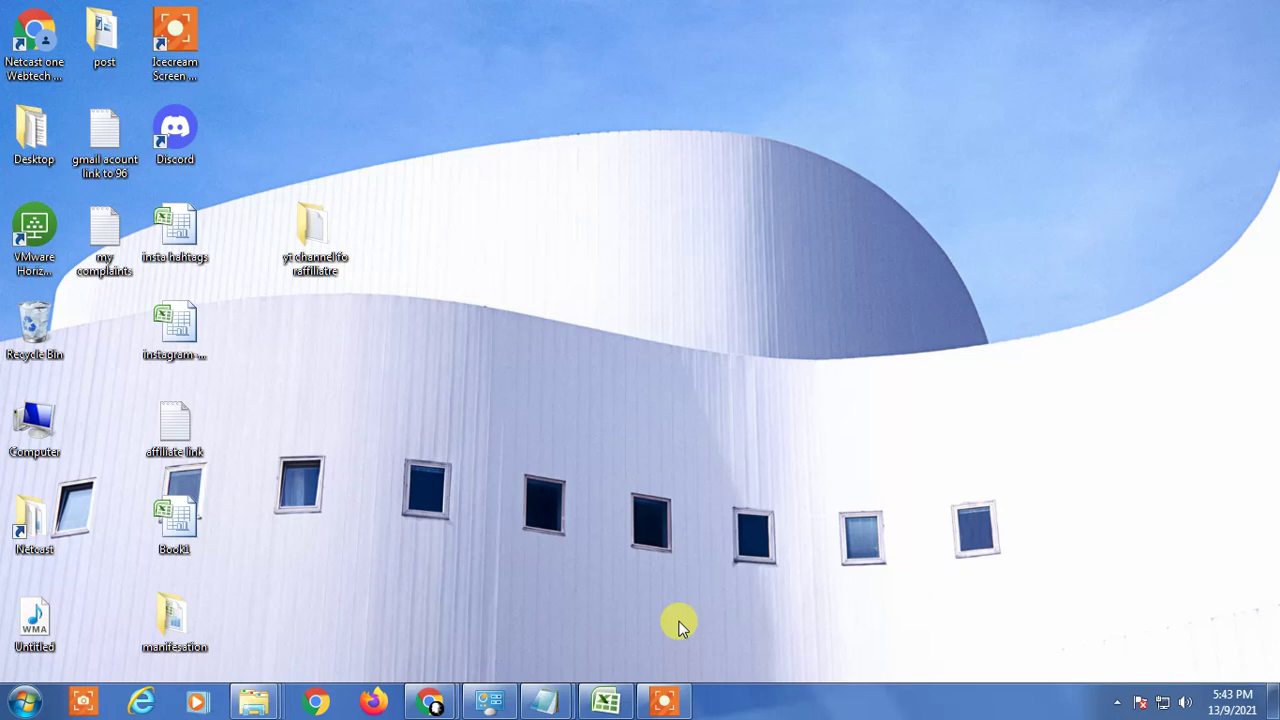
Switch to the Book1 workbook in Excel and select the Reports heading in cell A2.
click(618, 695)
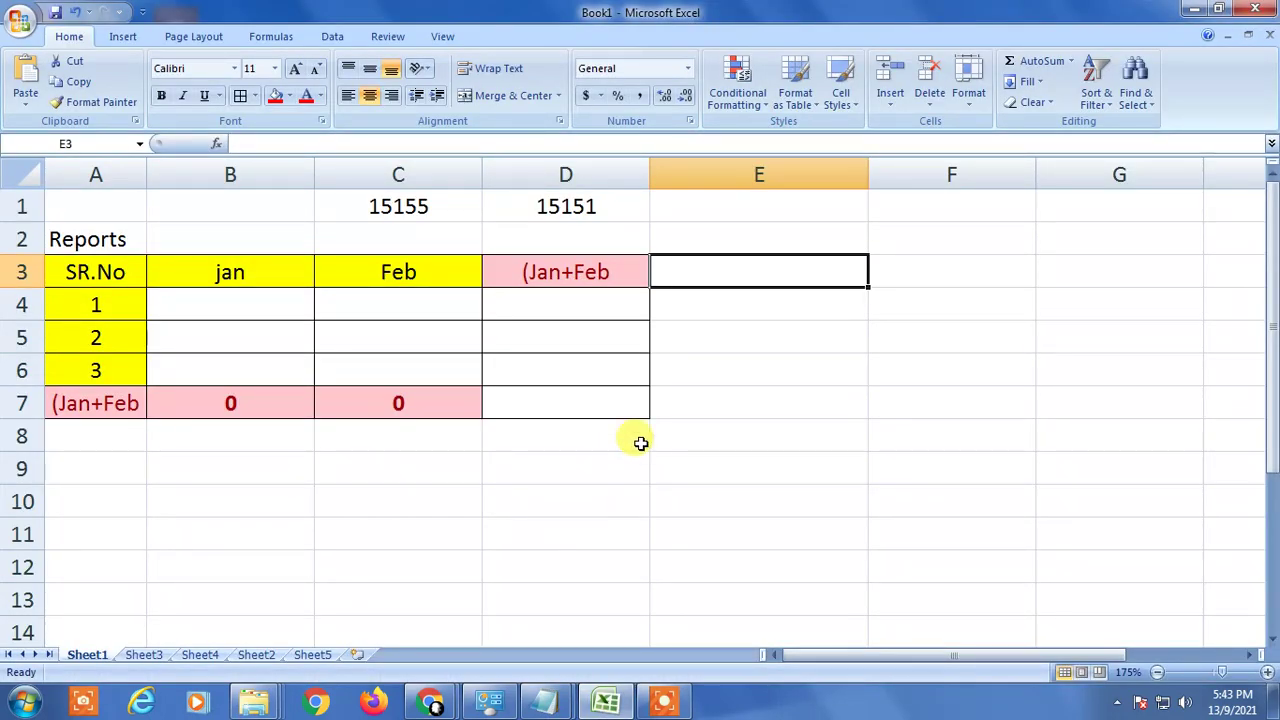
click(63, 240)
click(106, 272)
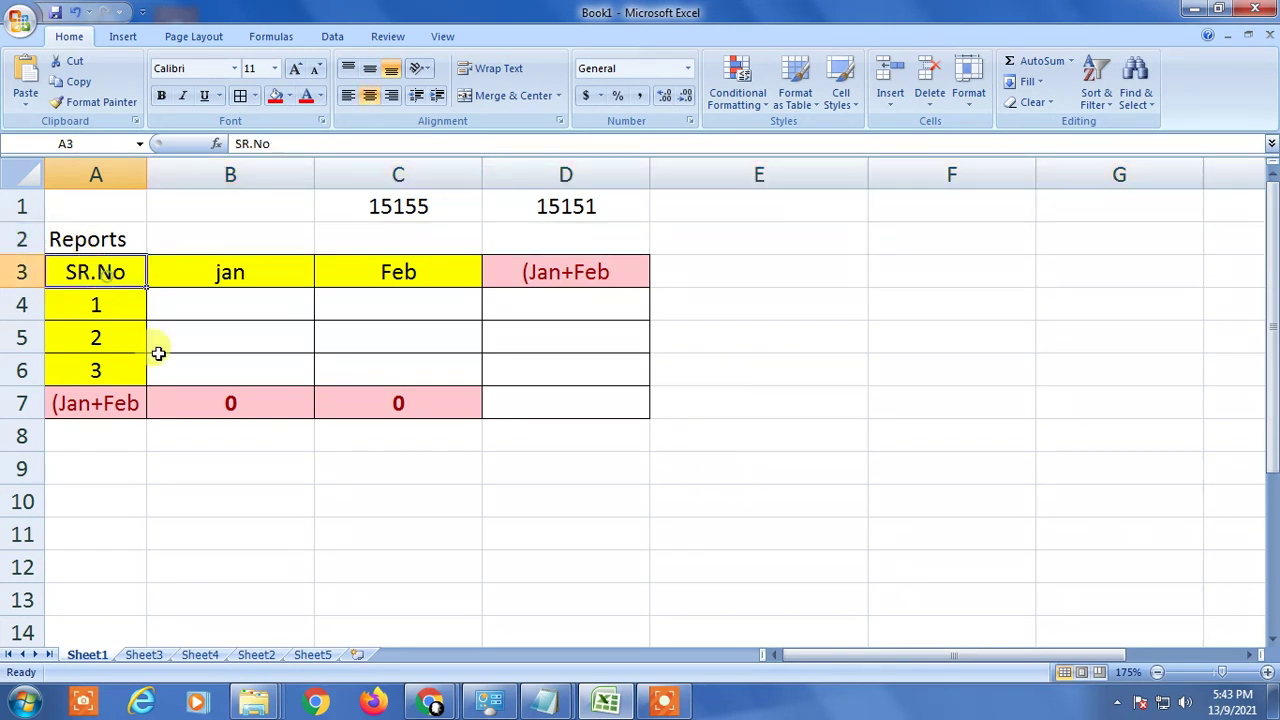
click(127, 242)
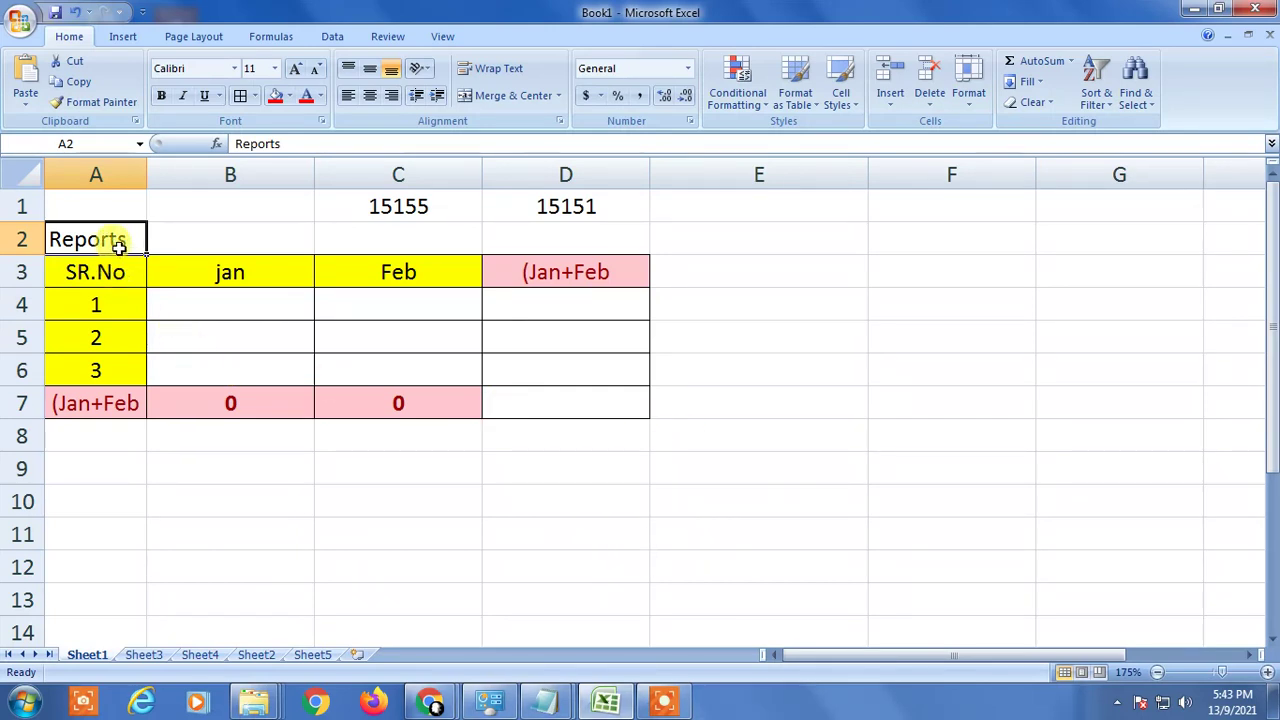
Examine the Reports heading in A2 and the neighbouring cells of row 2 up to column D.
click(237, 243)
click(357, 231)
click(230, 238)
click(86, 240)
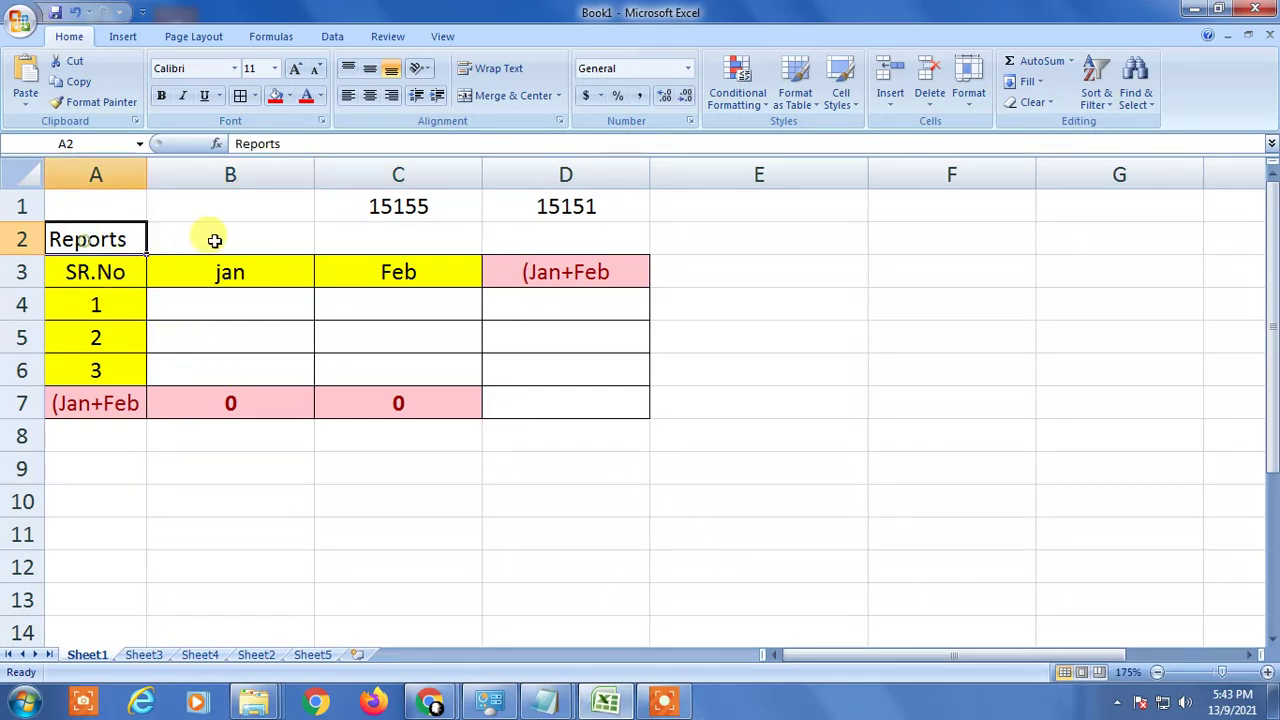
click(392, 240)
click(209, 248)
click(78, 250)
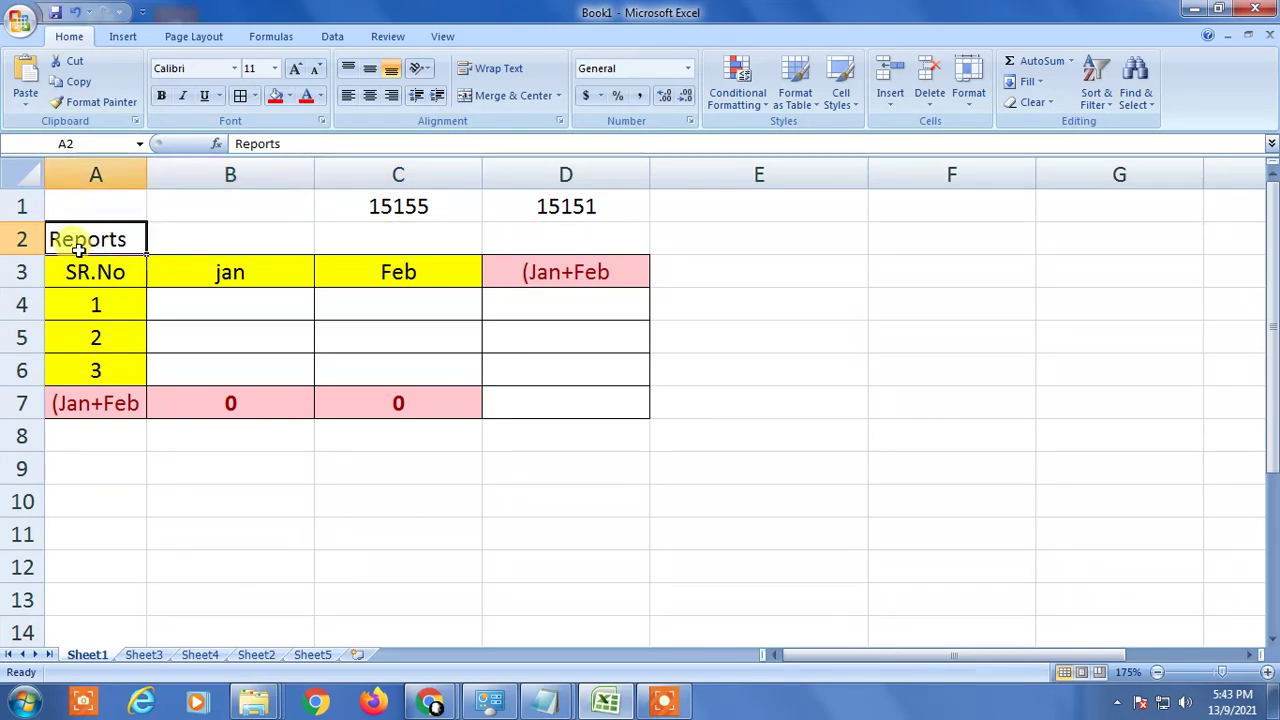
click(179, 231)
click(94, 238)
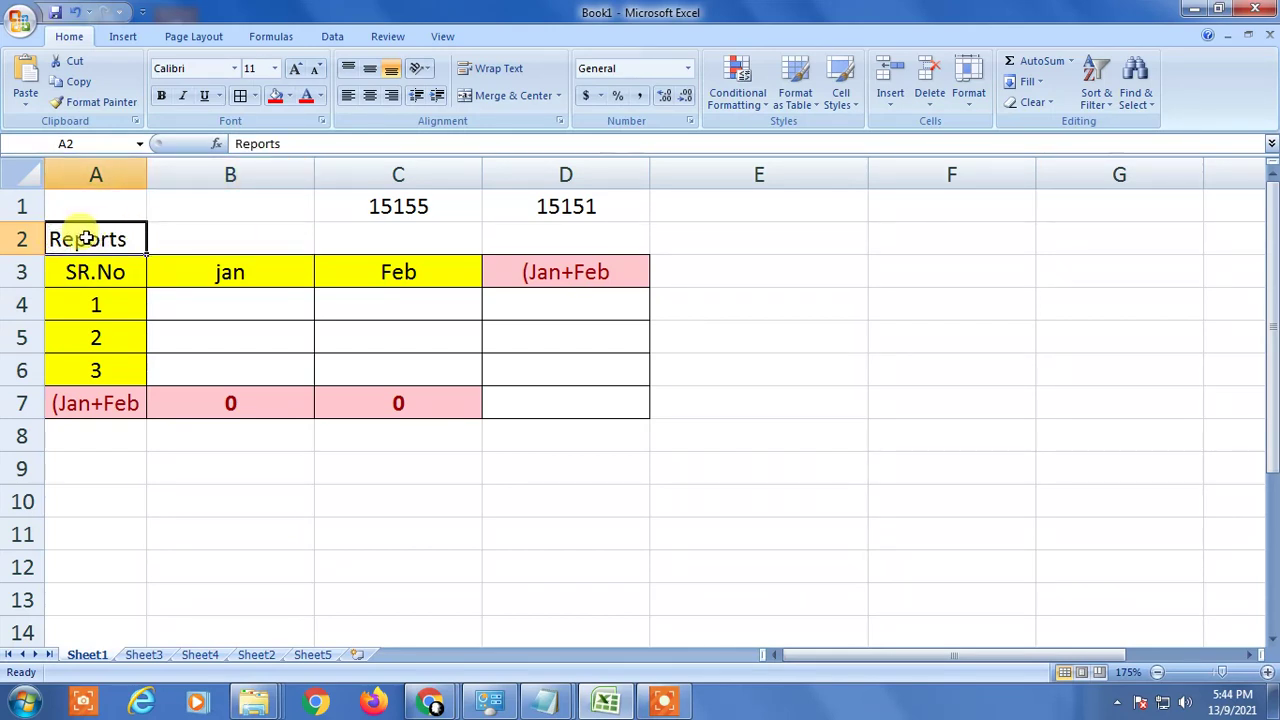
click(380, 238)
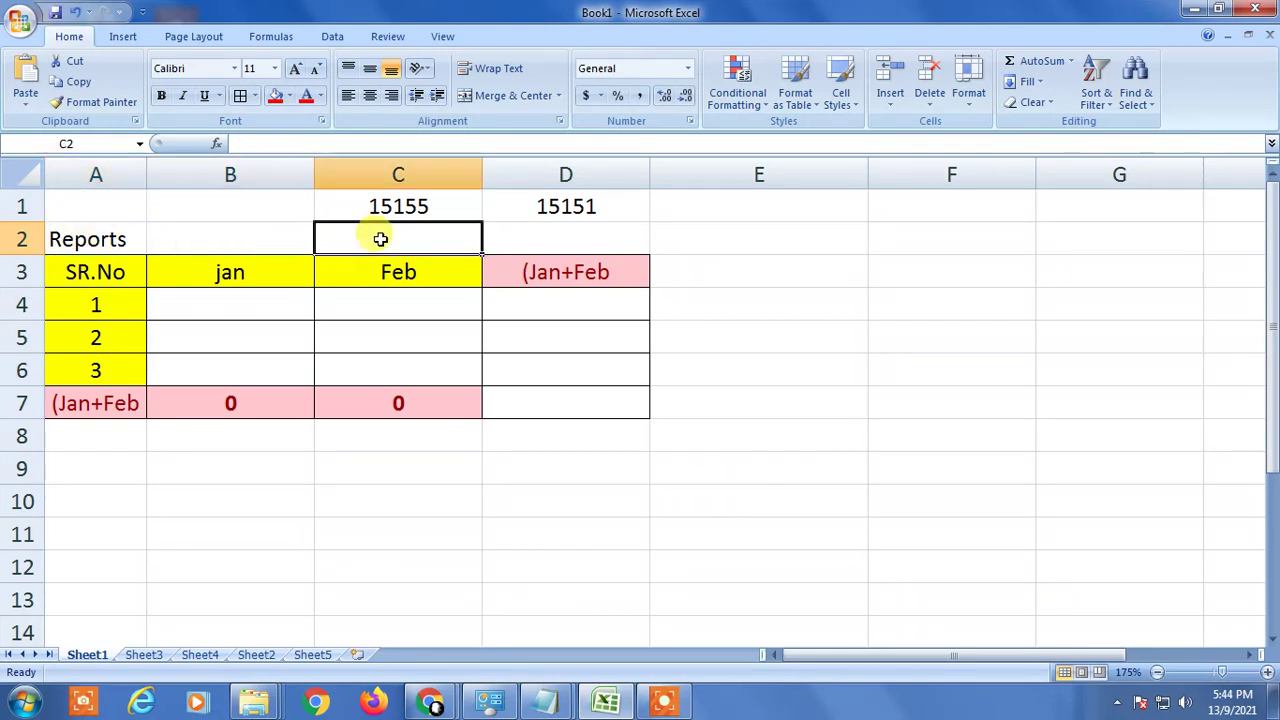
click(537, 243)
click(70, 240)
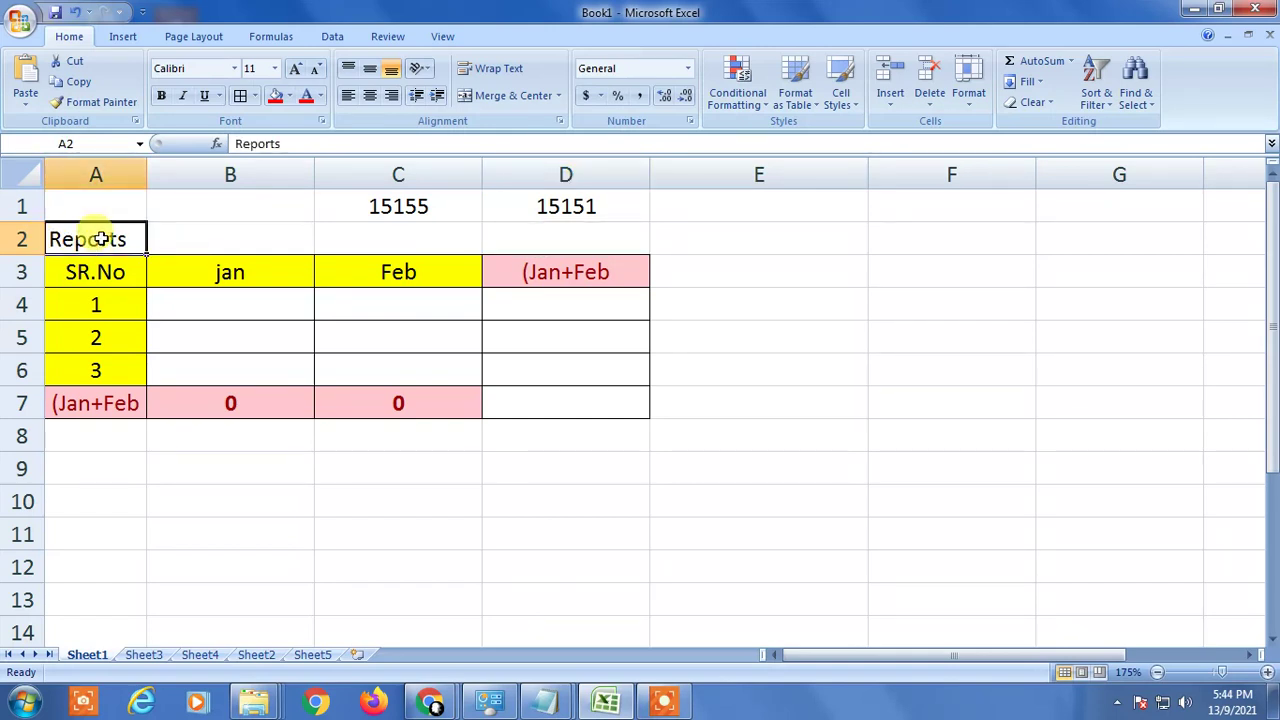
Merge cells A2:D2 of the Reports heading row with the Merge Cells option, without centering.
drag(101, 238, 614, 242)
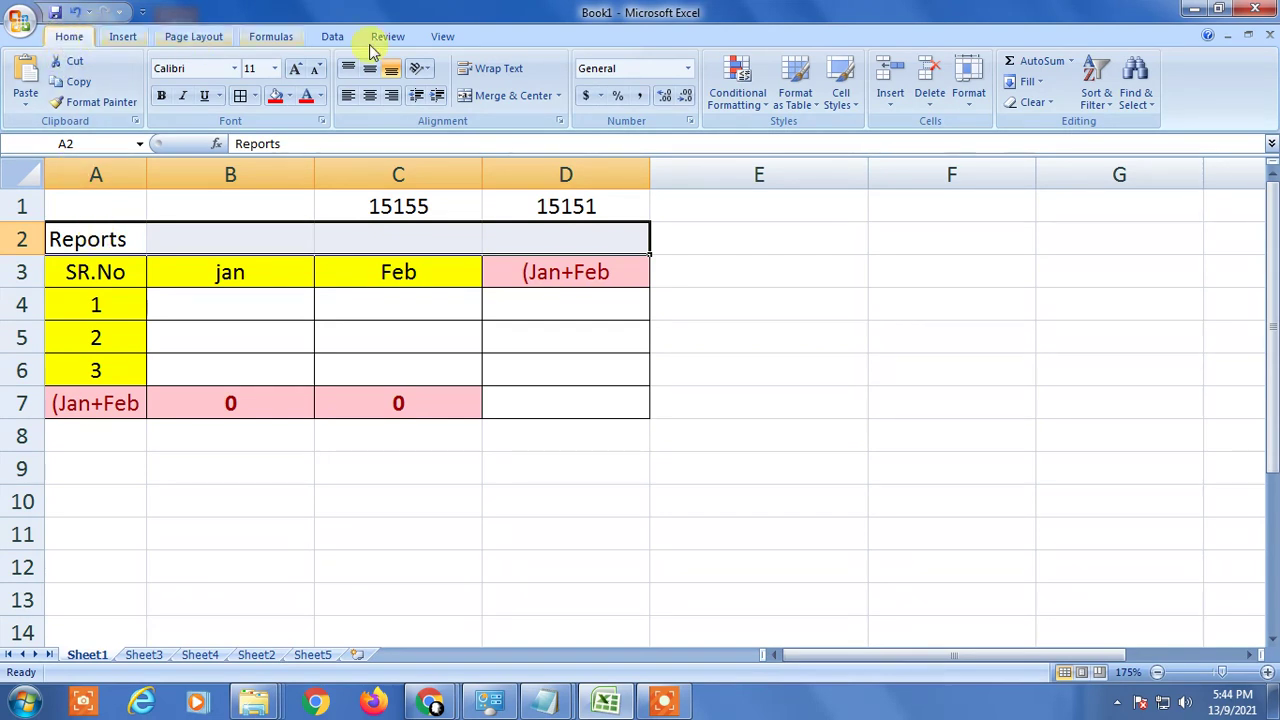
click(560, 97)
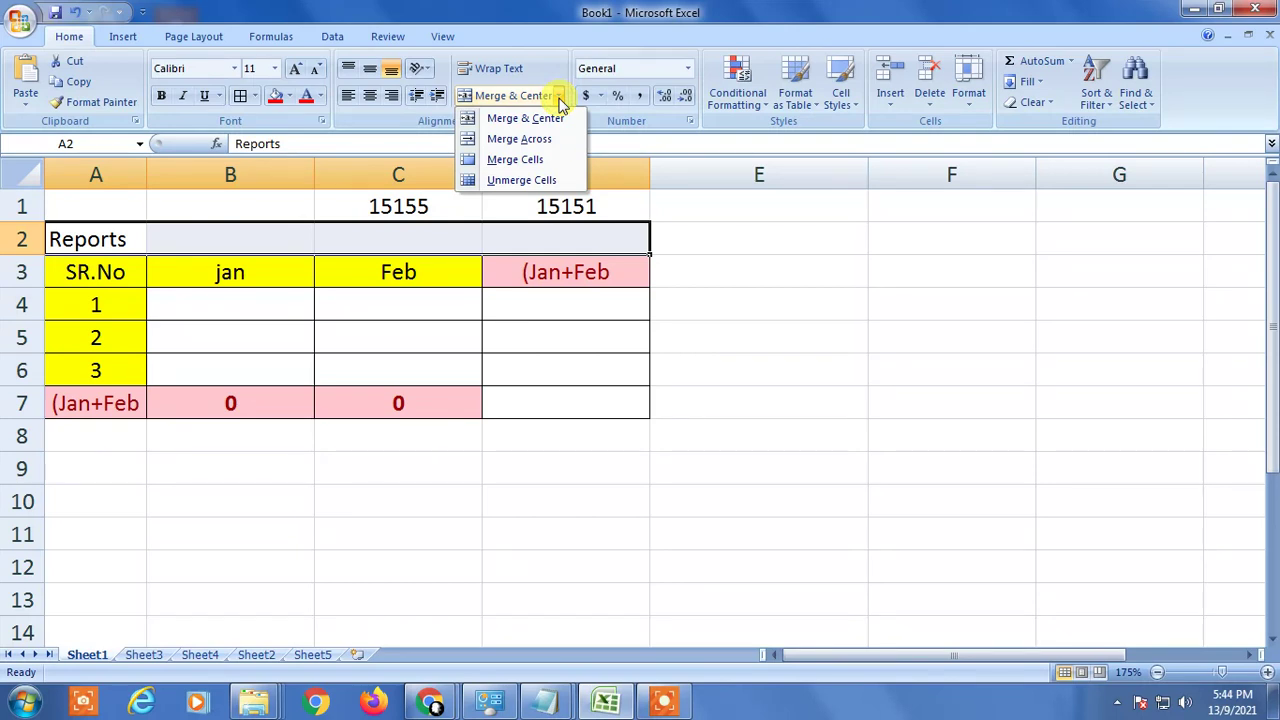
click(512, 160)
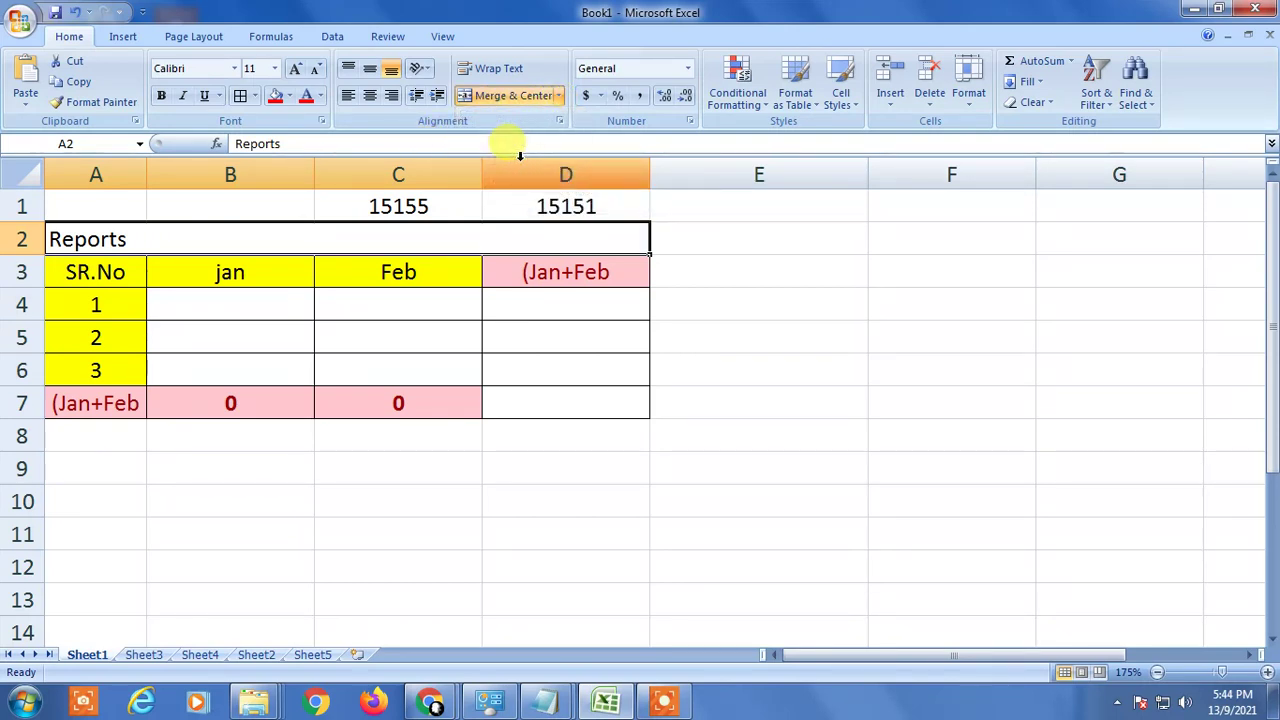
Undo the plain merge of the Reports heading and apply Merge & Center to A2:D2 instead.
click(560, 96)
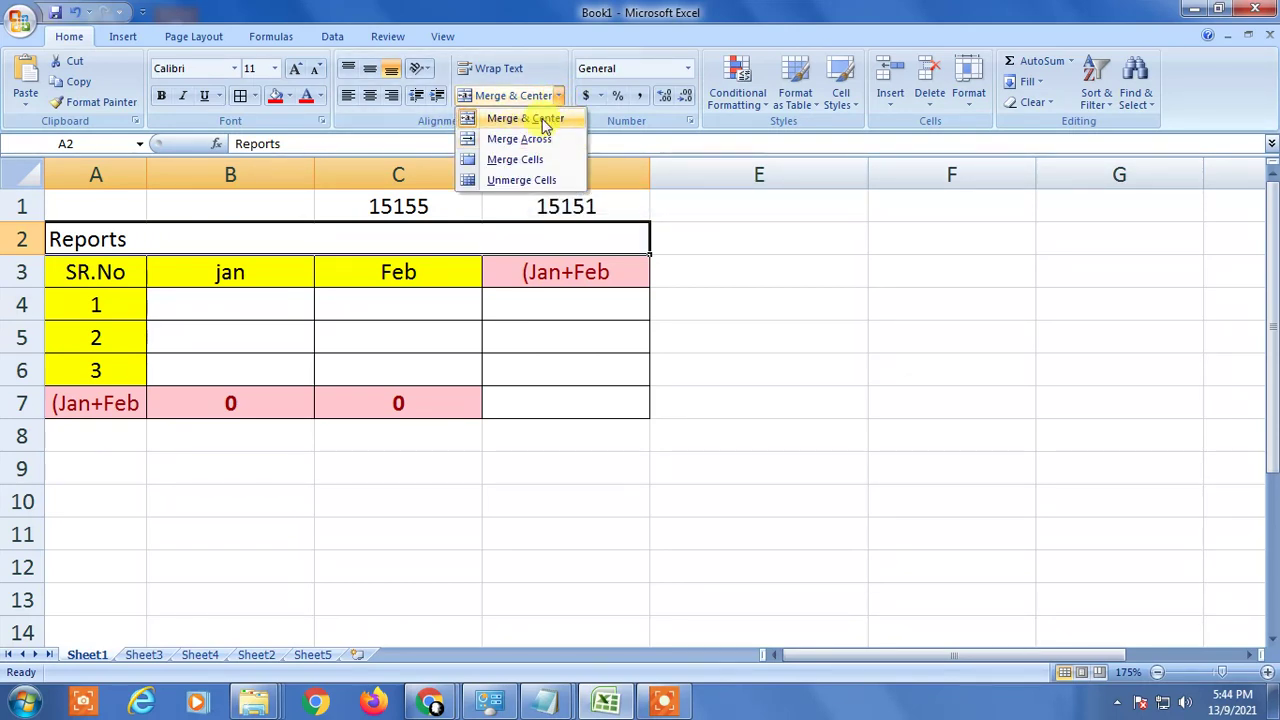
click(553, 119)
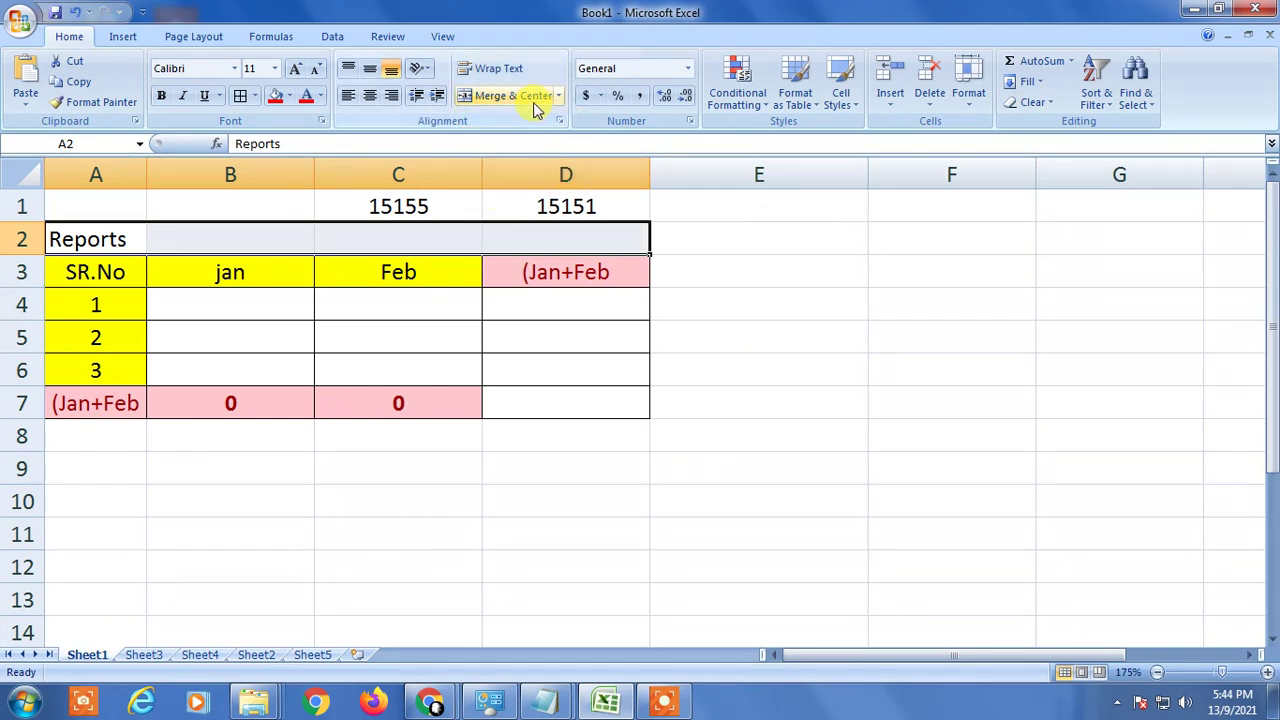
click(551, 97)
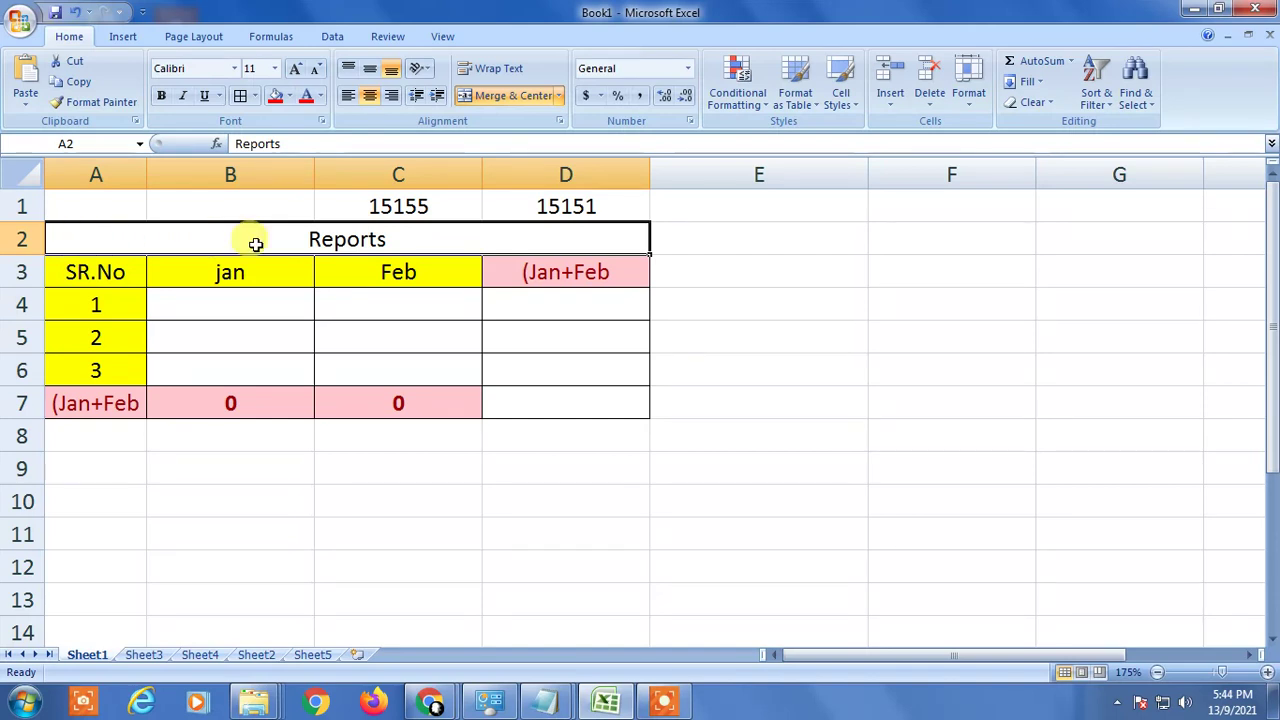
click(724, 237)
click(505, 249)
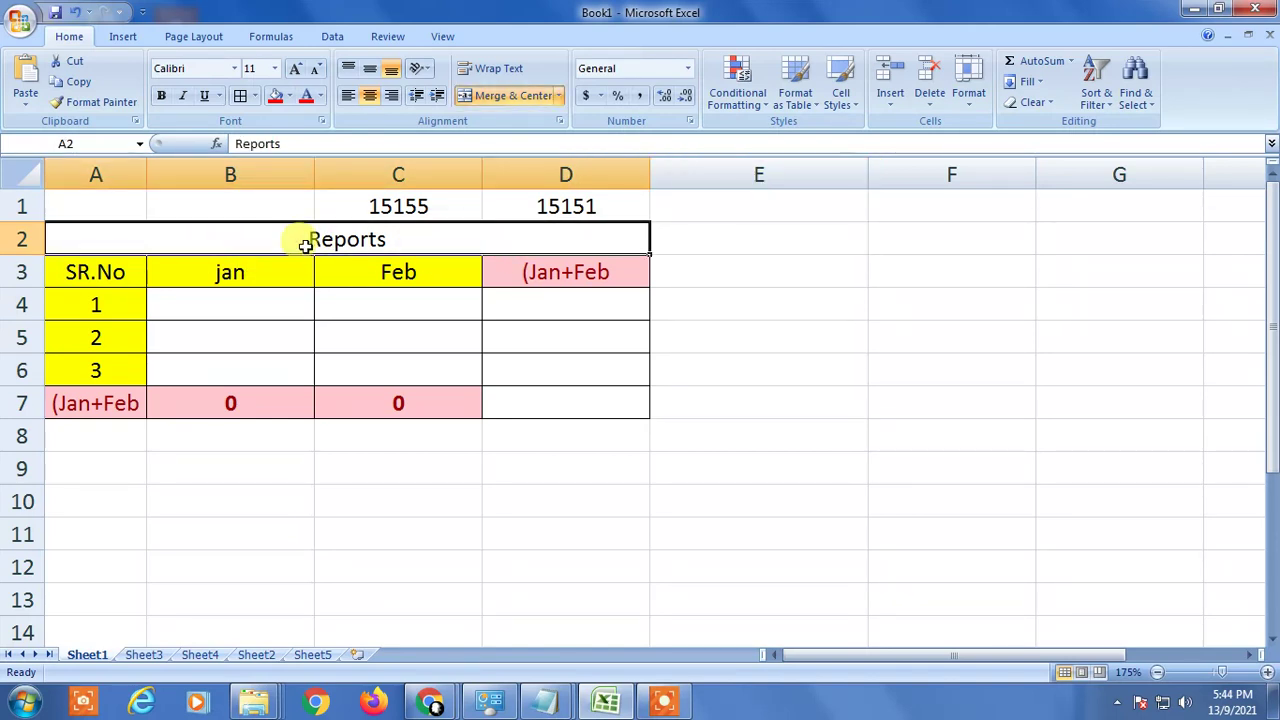
click(657, 237)
click(449, 237)
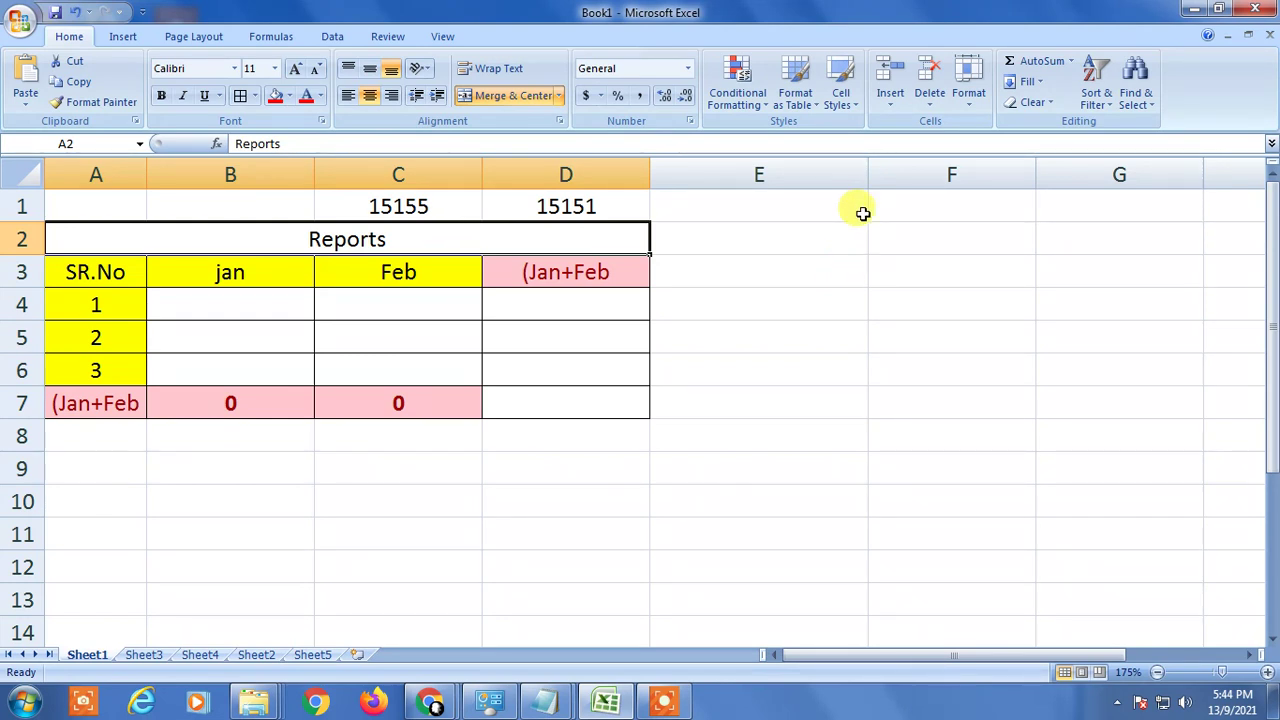
Unmerge the Reports heading back into the separate cells A2:D2.
click(560, 100)
click(512, 182)
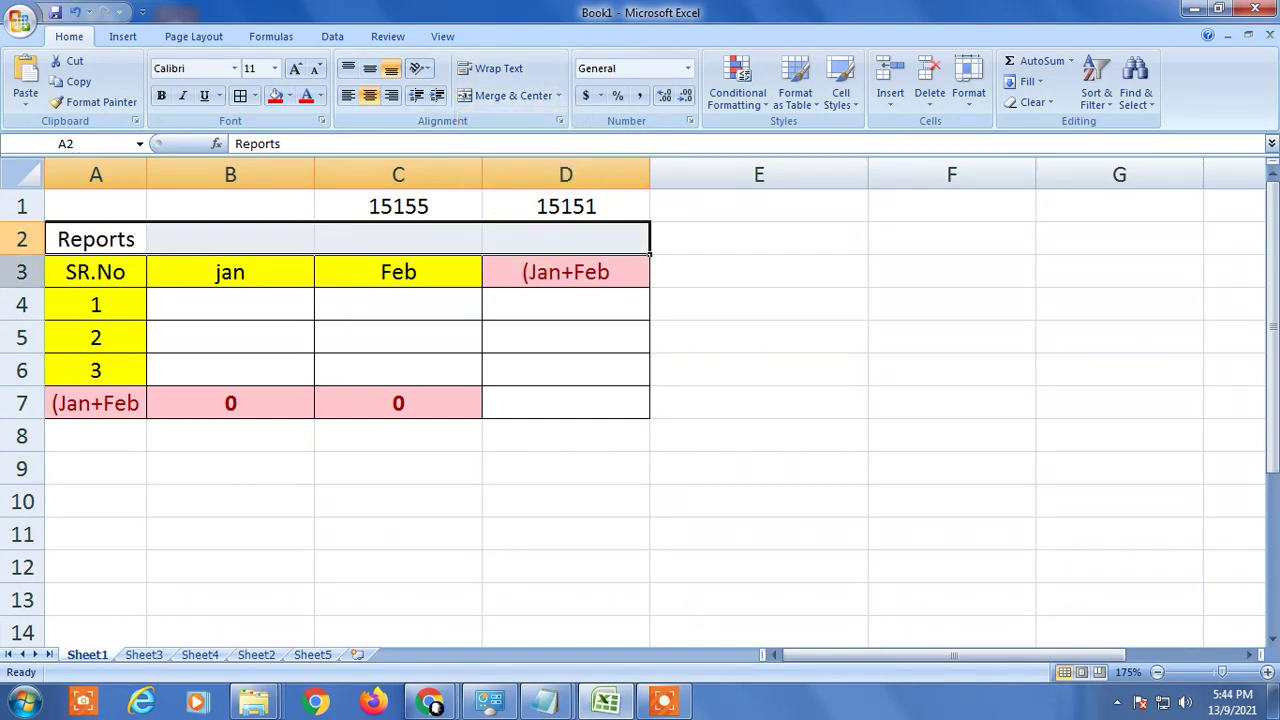
click(754, 250)
click(111, 237)
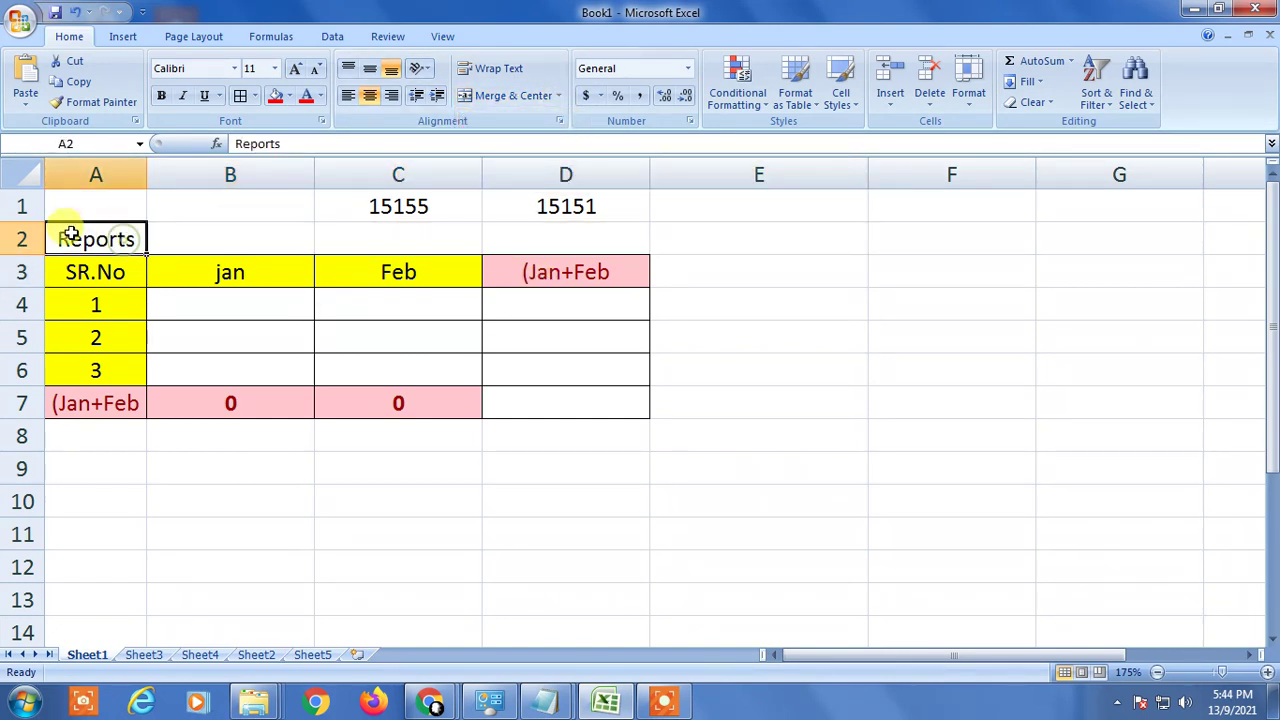
Merge and center the Reports heading across cells A2:D2, above the whole table.
drag(71, 234, 537, 240)
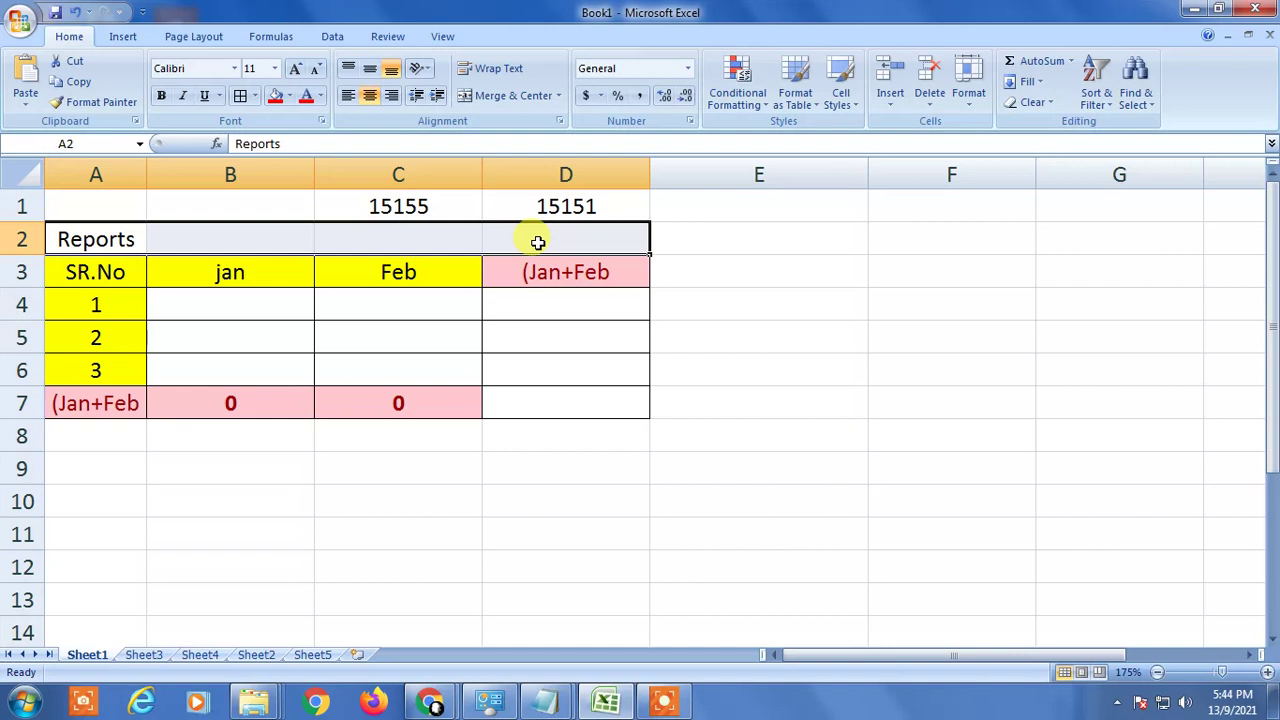
click(560, 99)
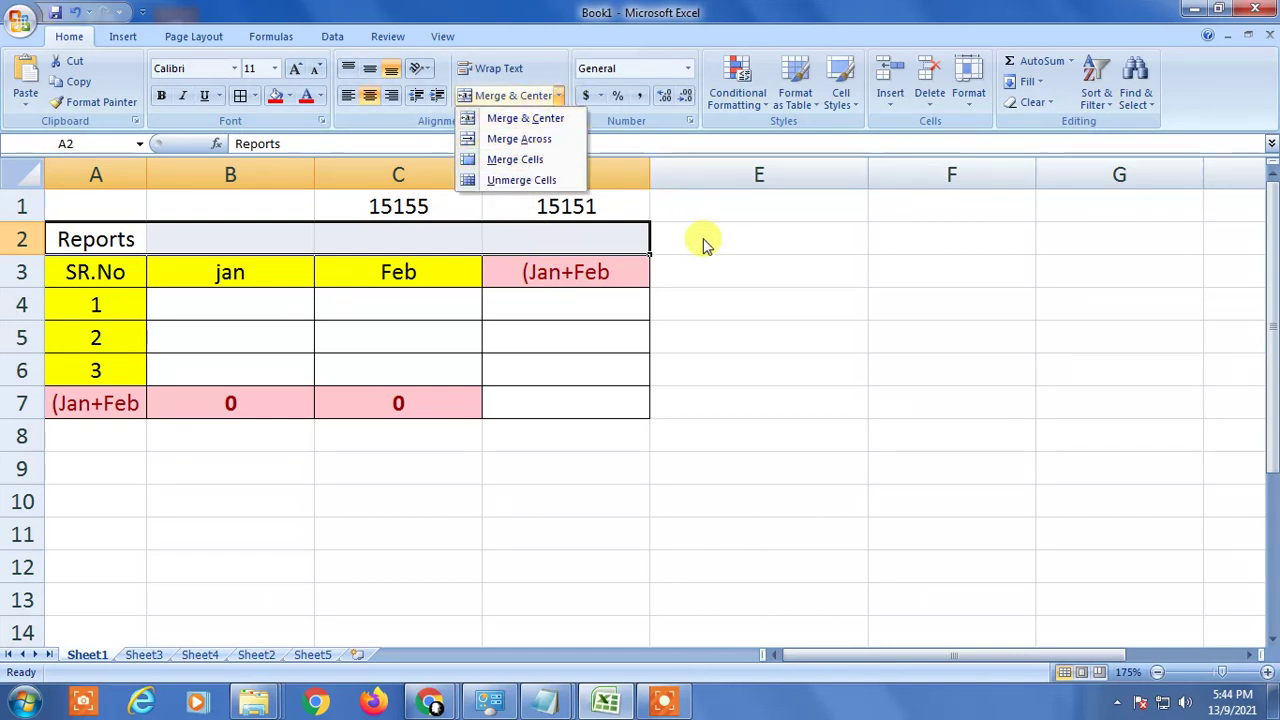
click(525, 118)
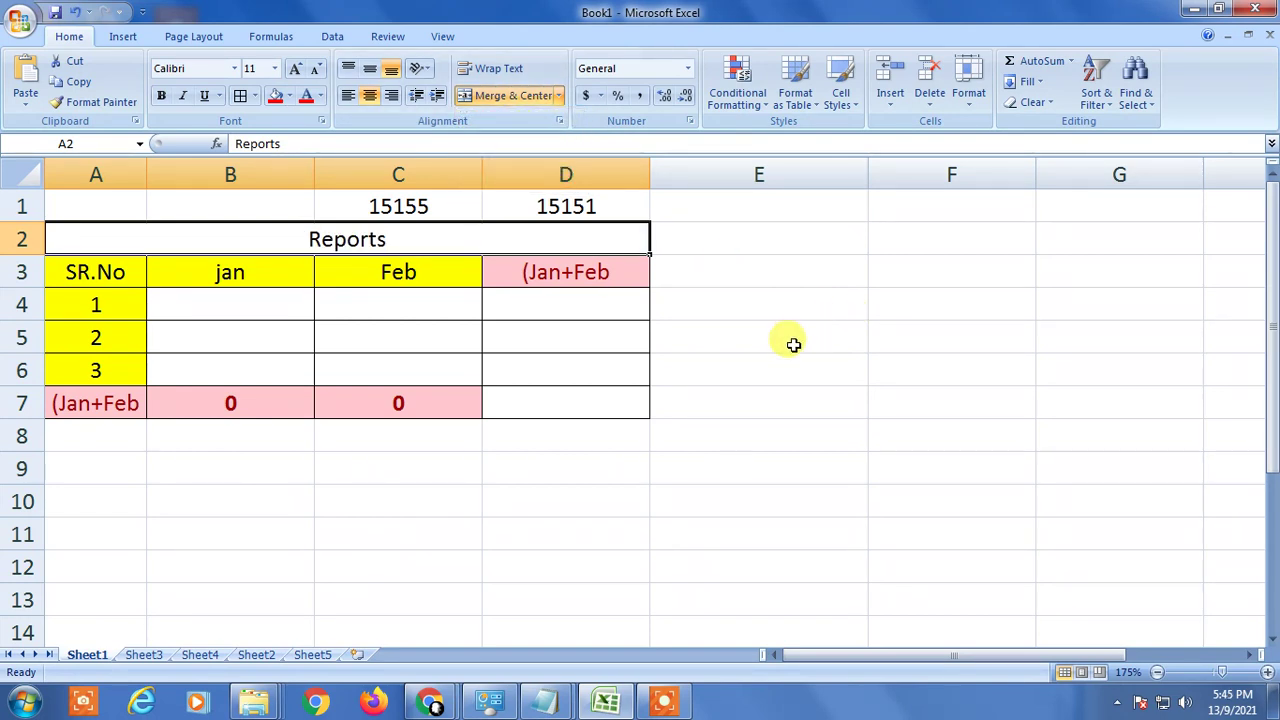
Examine the jan, Feb and (Jan+Feb column headings in row 3, beneath the merged Reports heading.
click(295, 312)
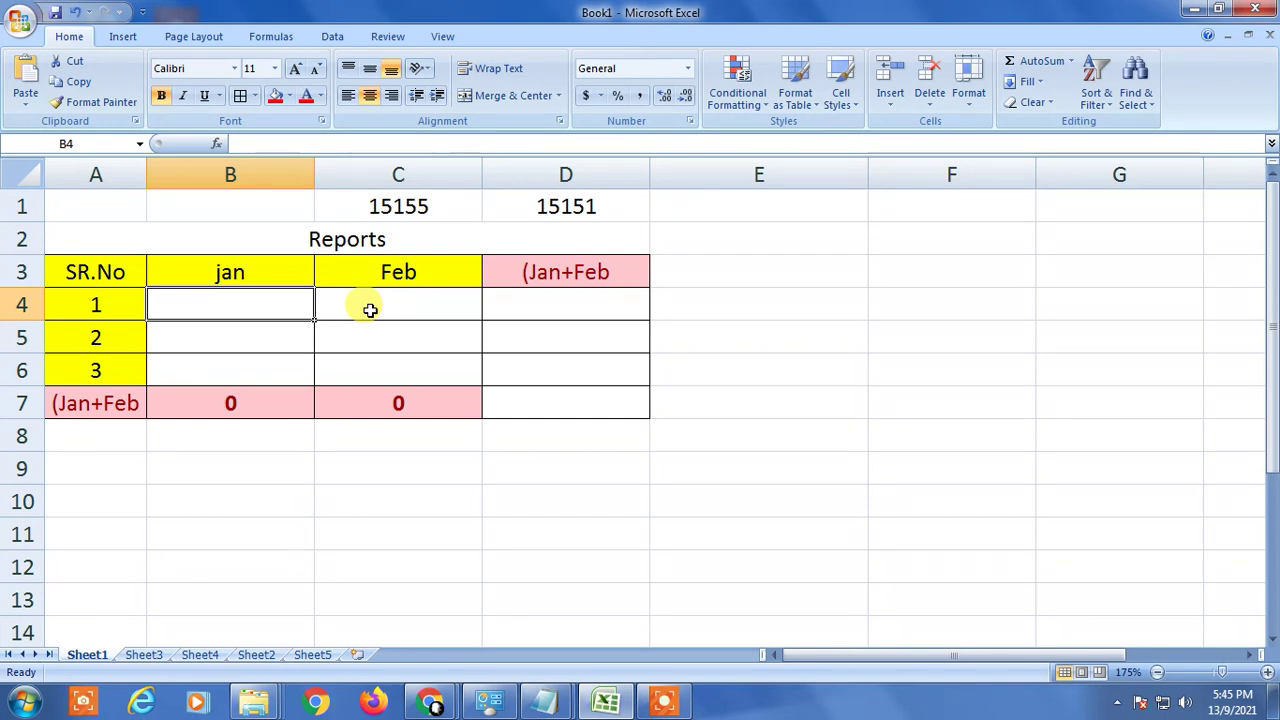
click(227, 262)
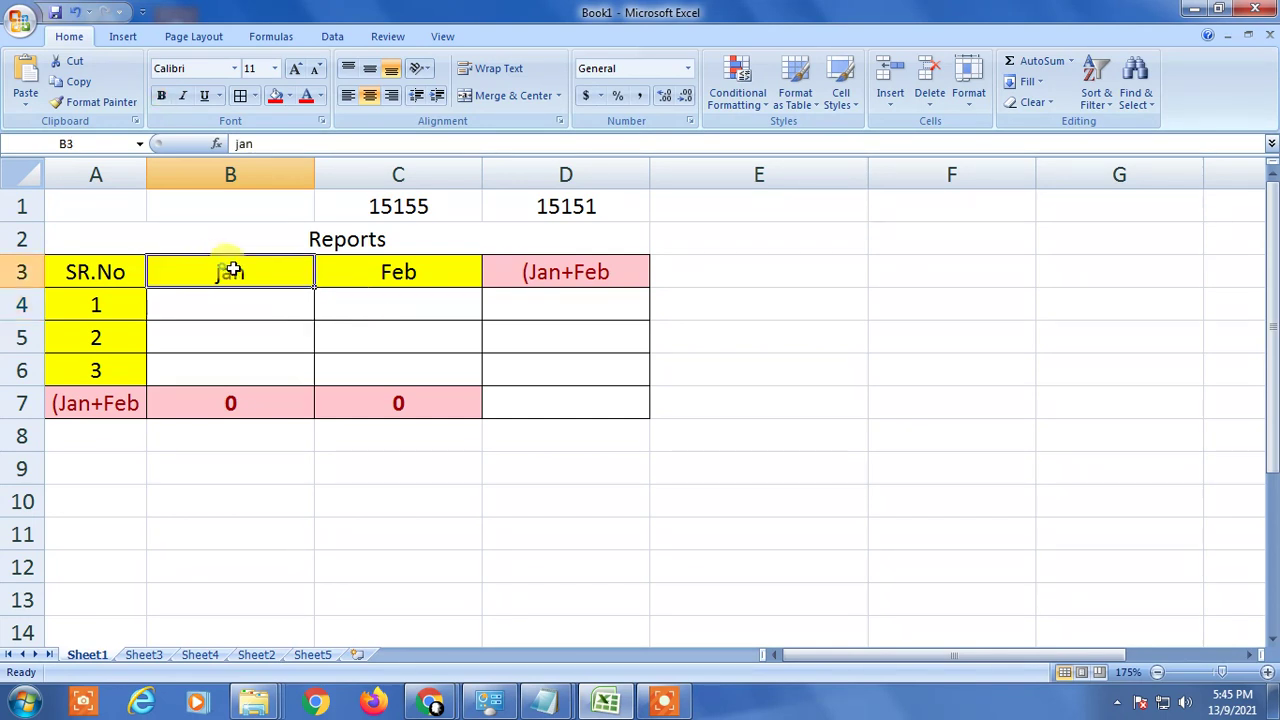
click(455, 265)
click(543, 273)
click(229, 277)
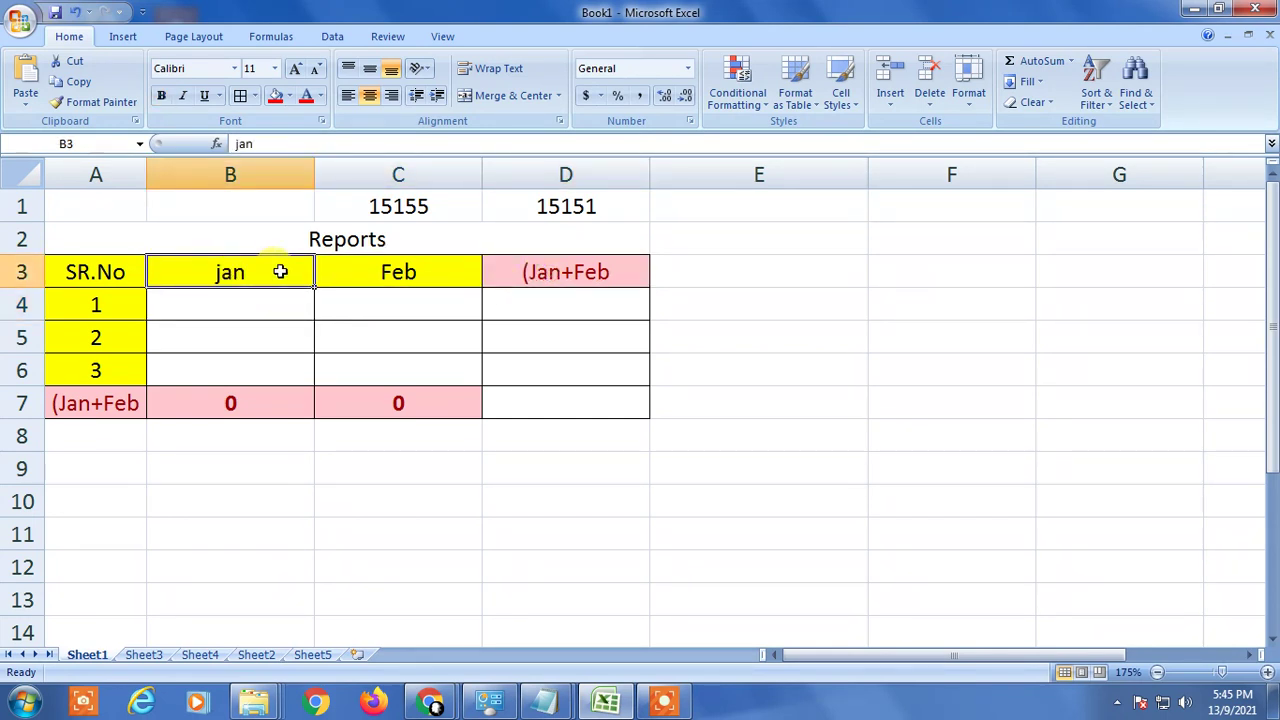
click(362, 272)
click(236, 277)
click(372, 277)
click(530, 274)
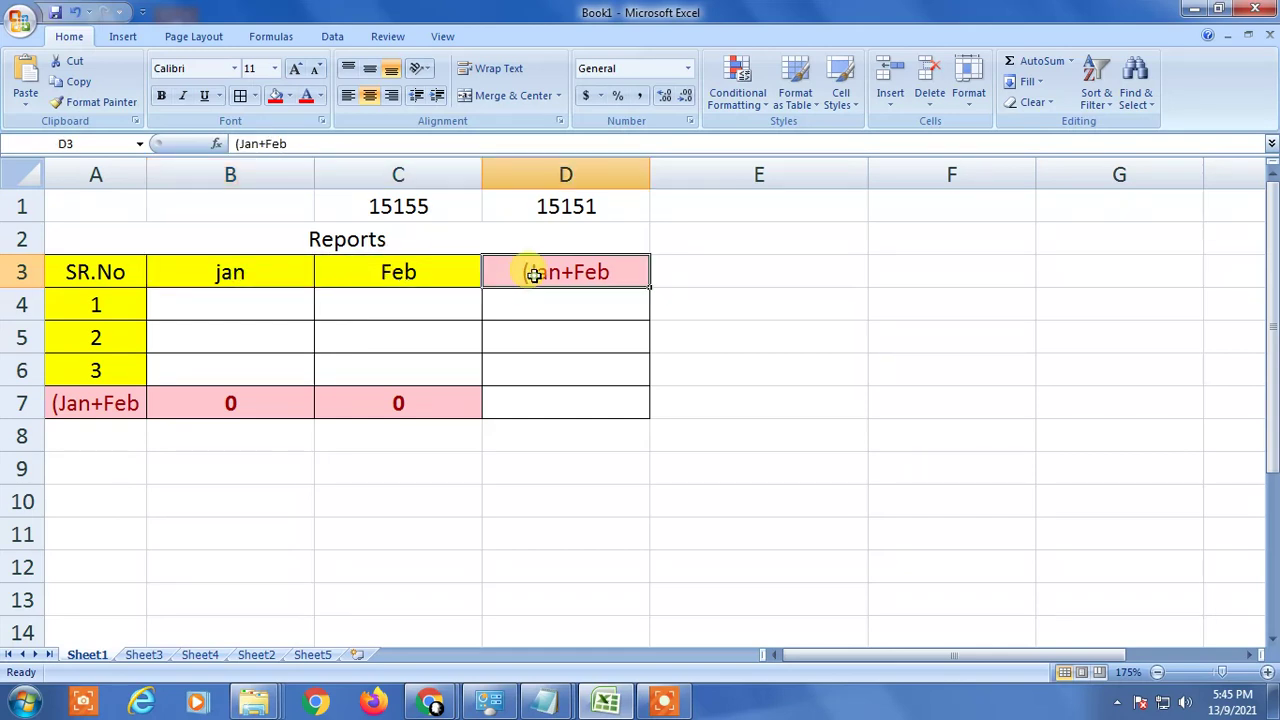
click(439, 275)
click(234, 274)
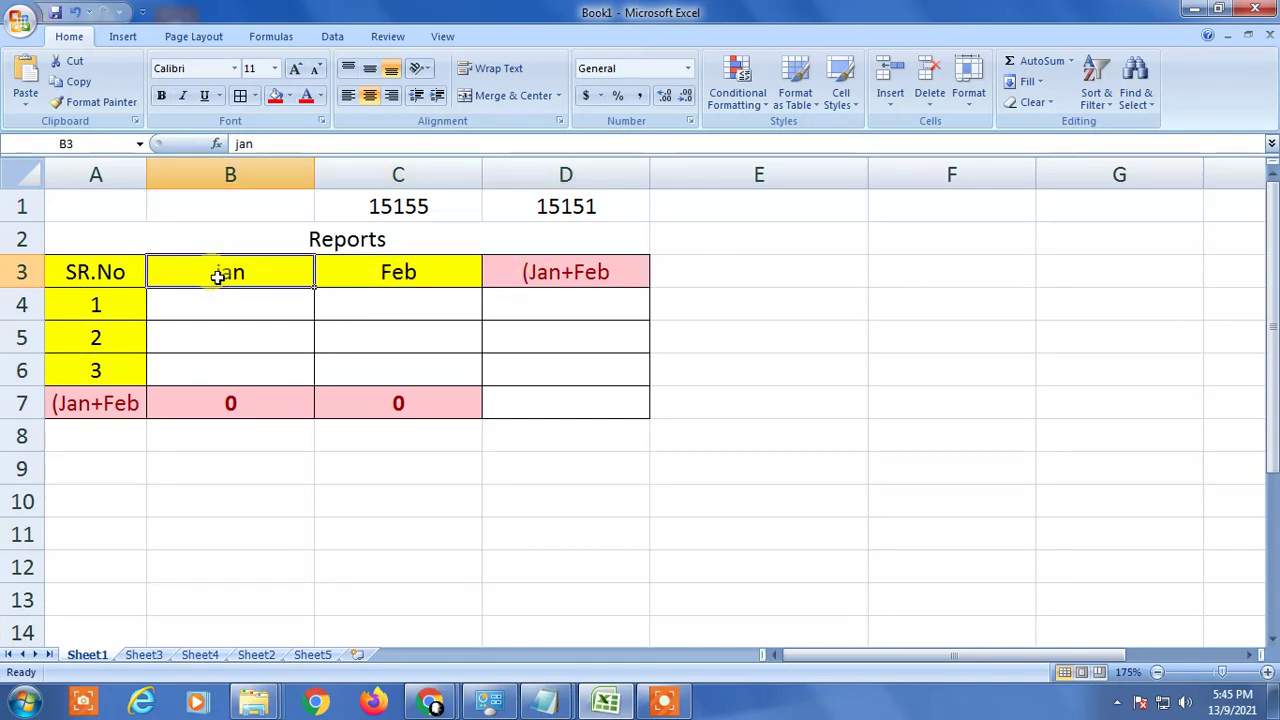
click(400, 272)
click(535, 272)
click(443, 277)
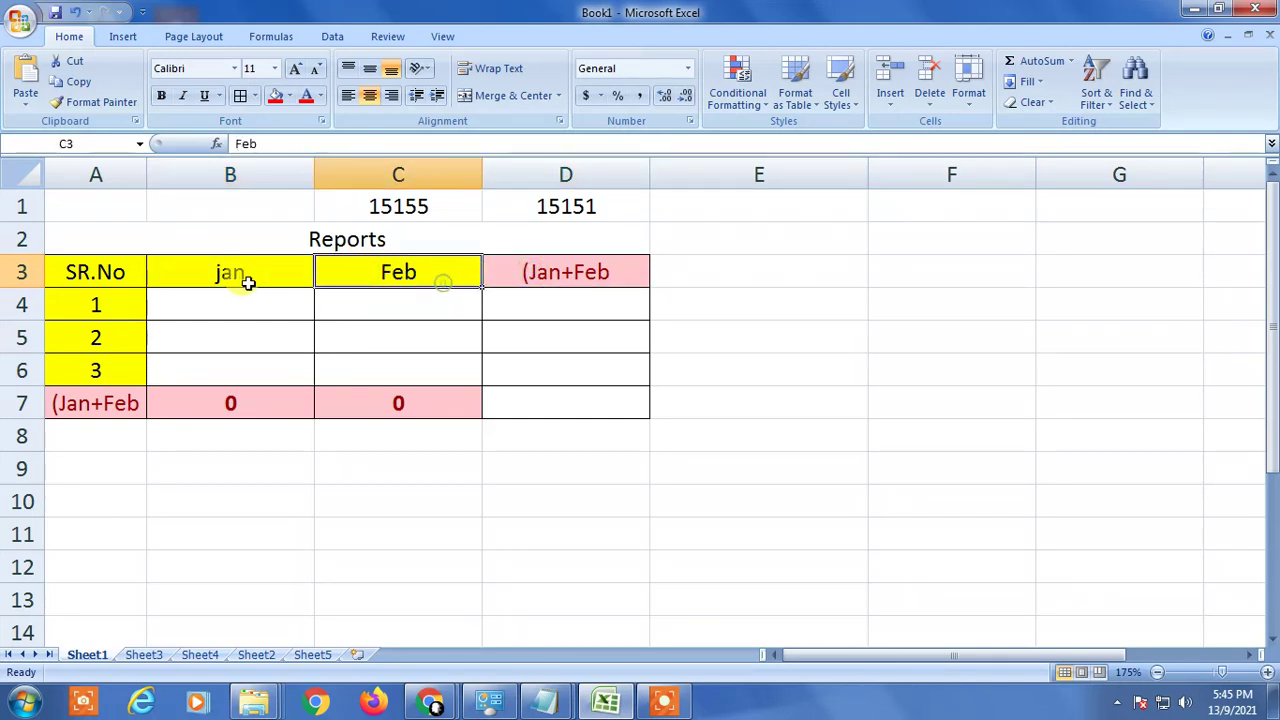
click(228, 278)
click(345, 243)
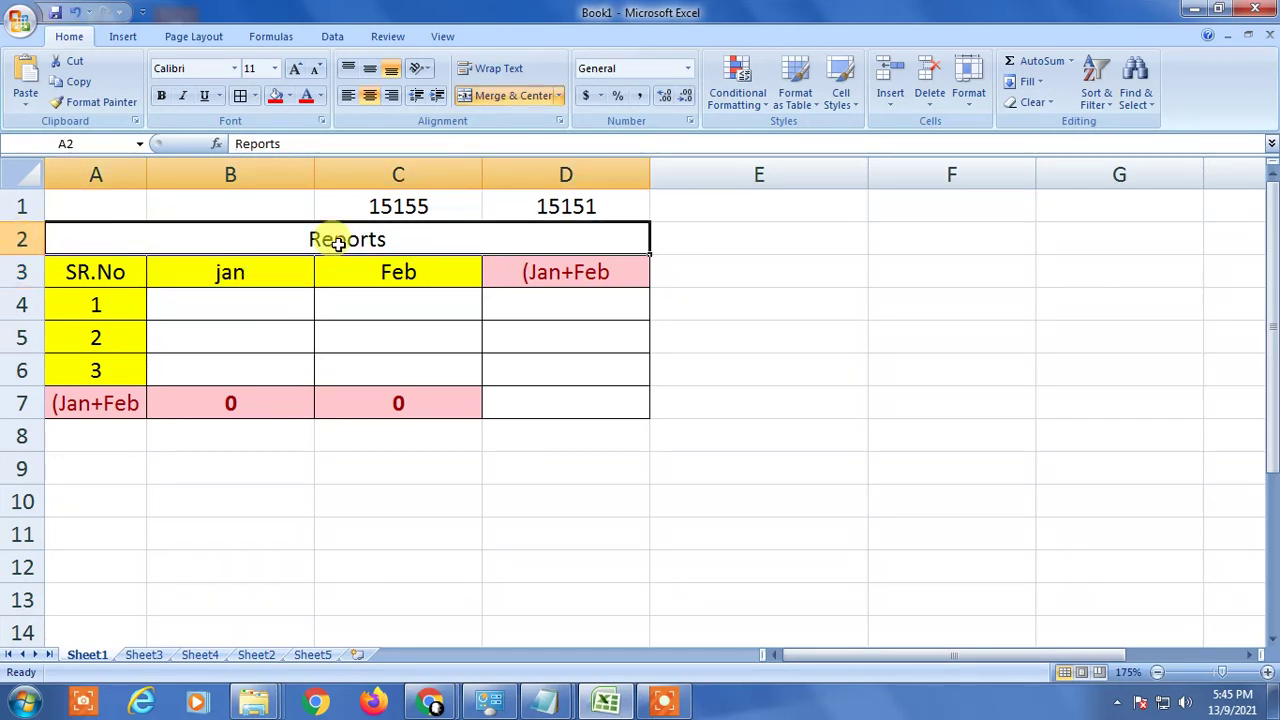
click(338, 325)
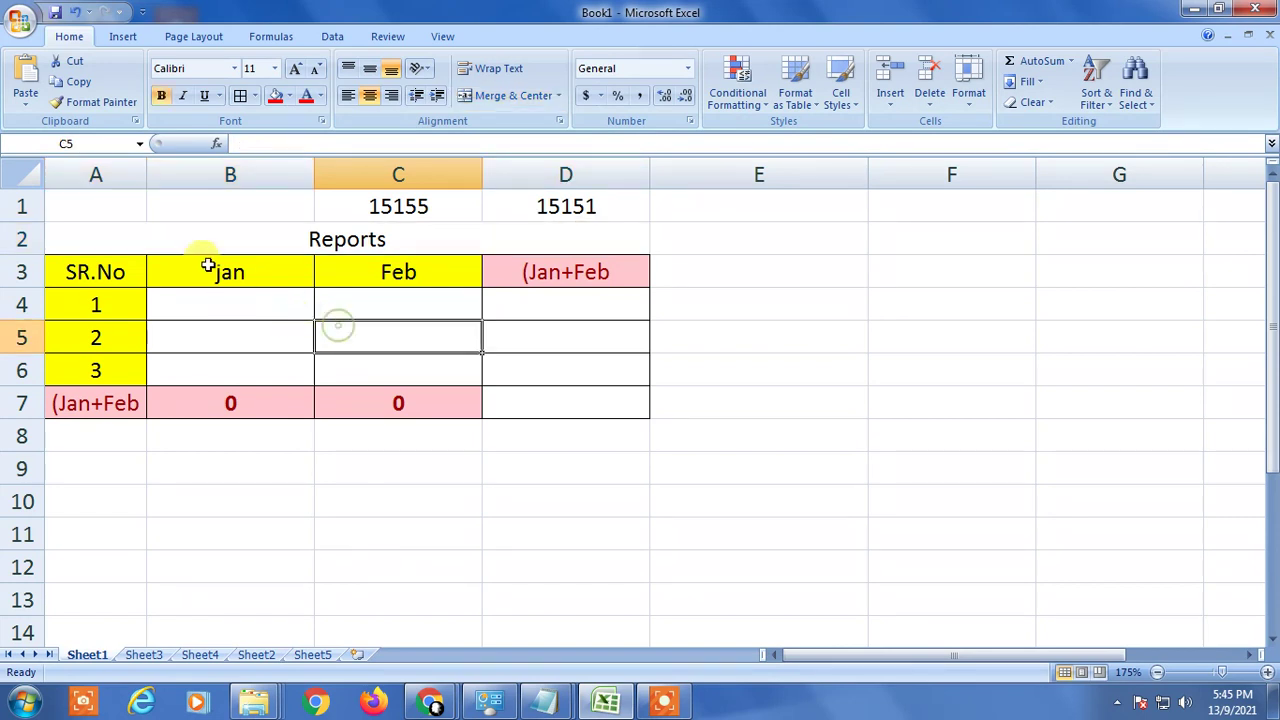
click(208, 268)
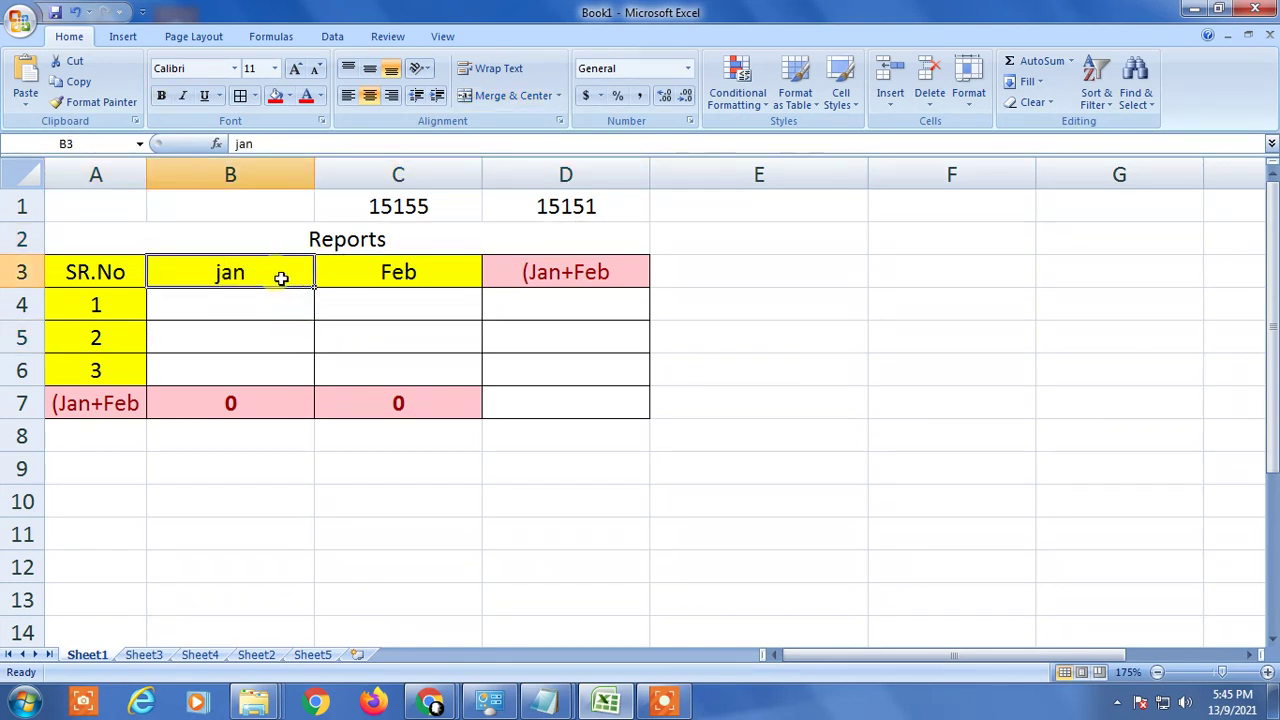
click(408, 274)
click(514, 274)
click(410, 273)
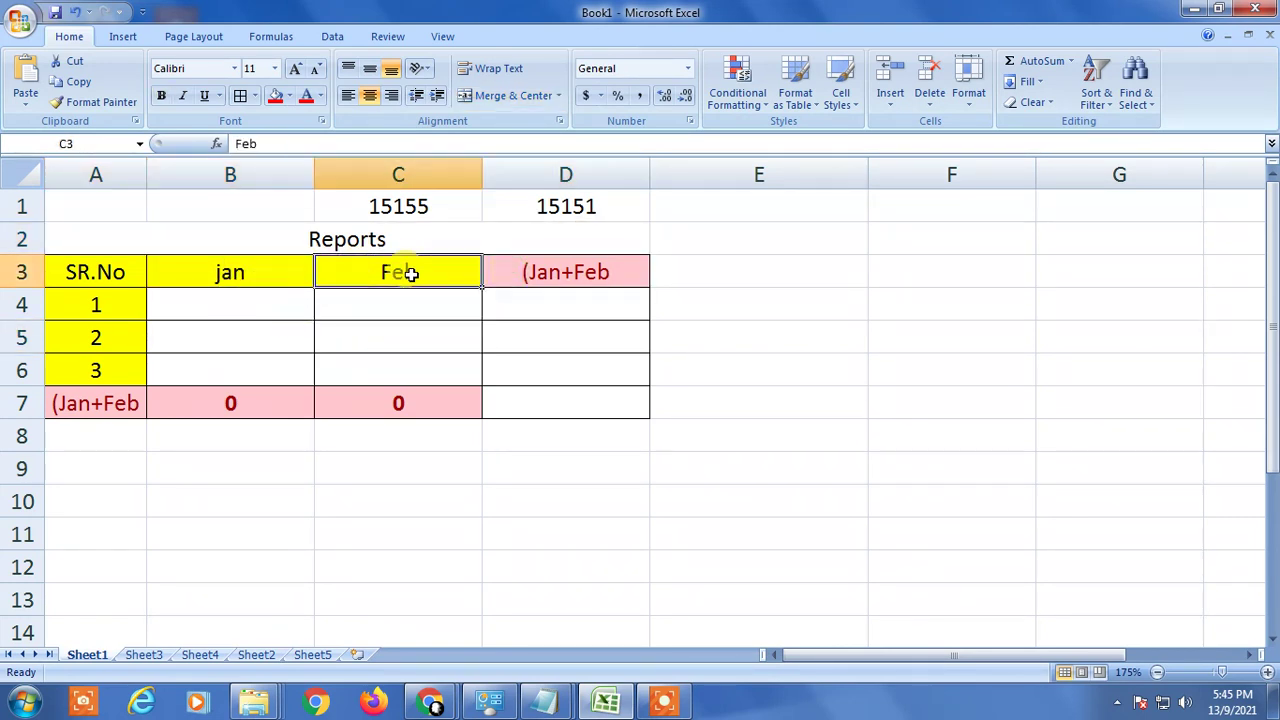
click(257, 277)
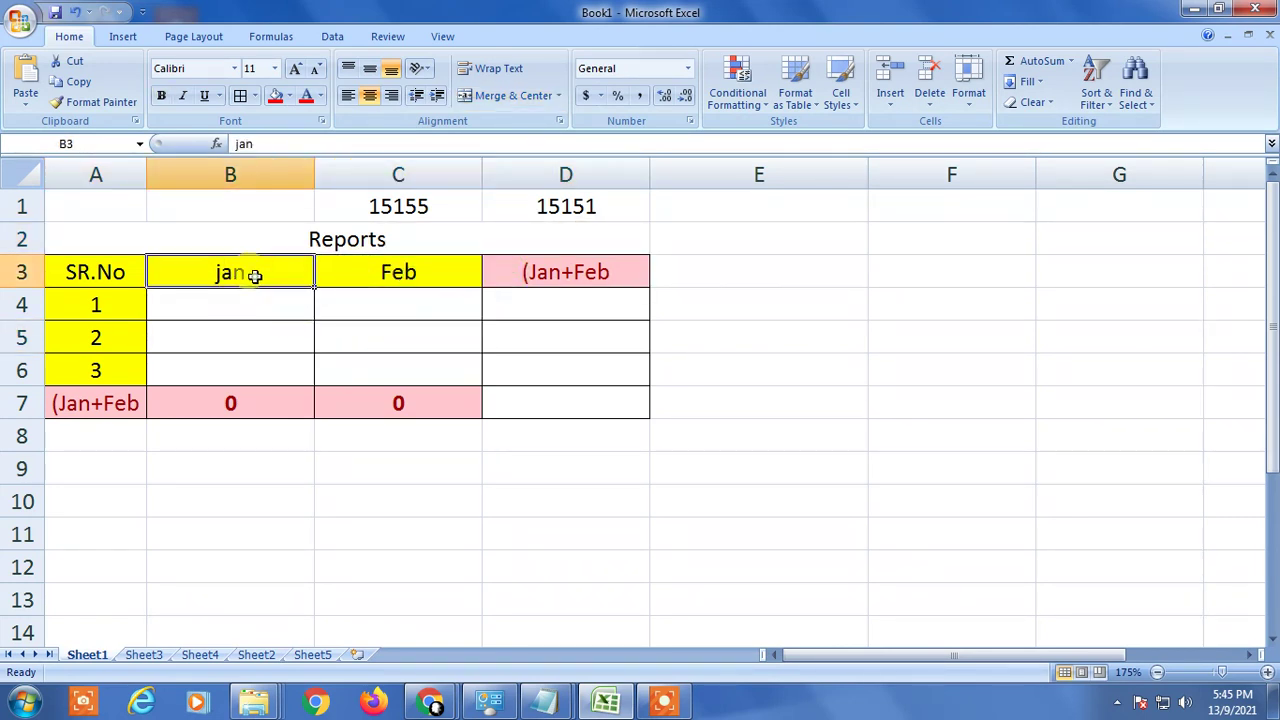
click(232, 326)
Merge and center the jan, Feb and (Jan+Feb headings in B3:D3, accepting that only the upper-left value is kept.
drag(192, 274, 578, 272)
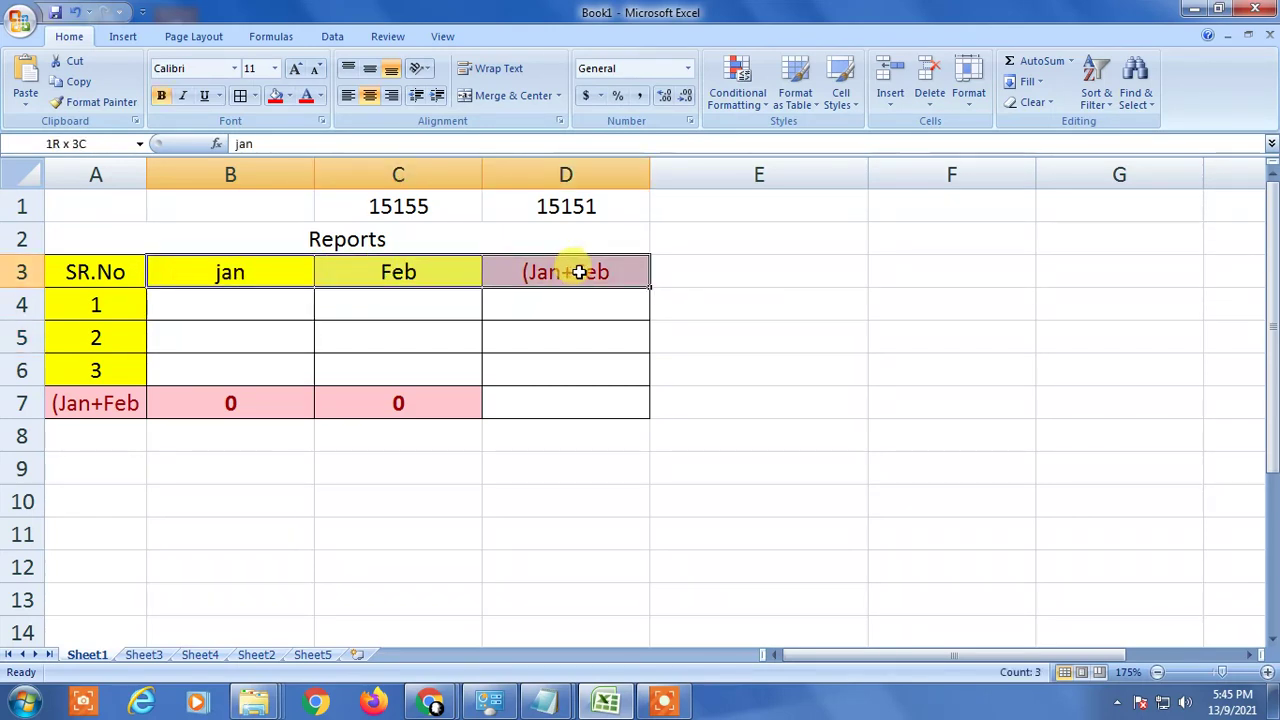
click(505, 95)
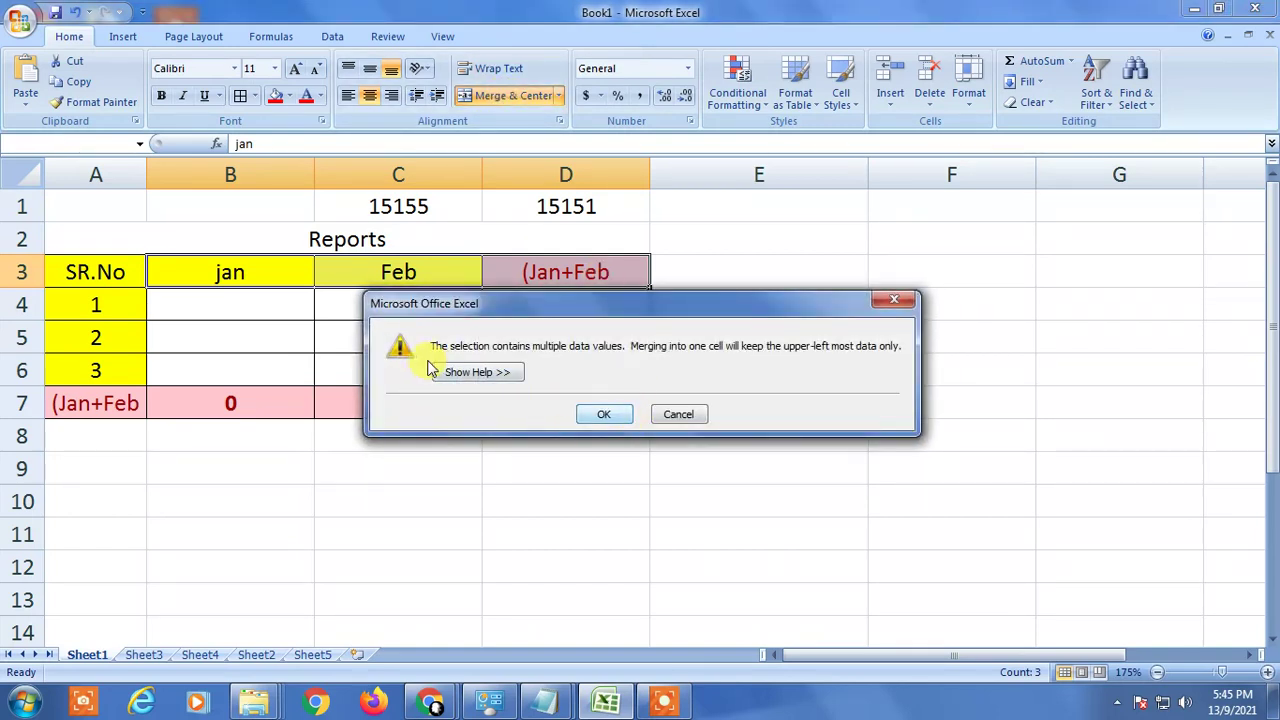
drag(596, 302, 810, 292)
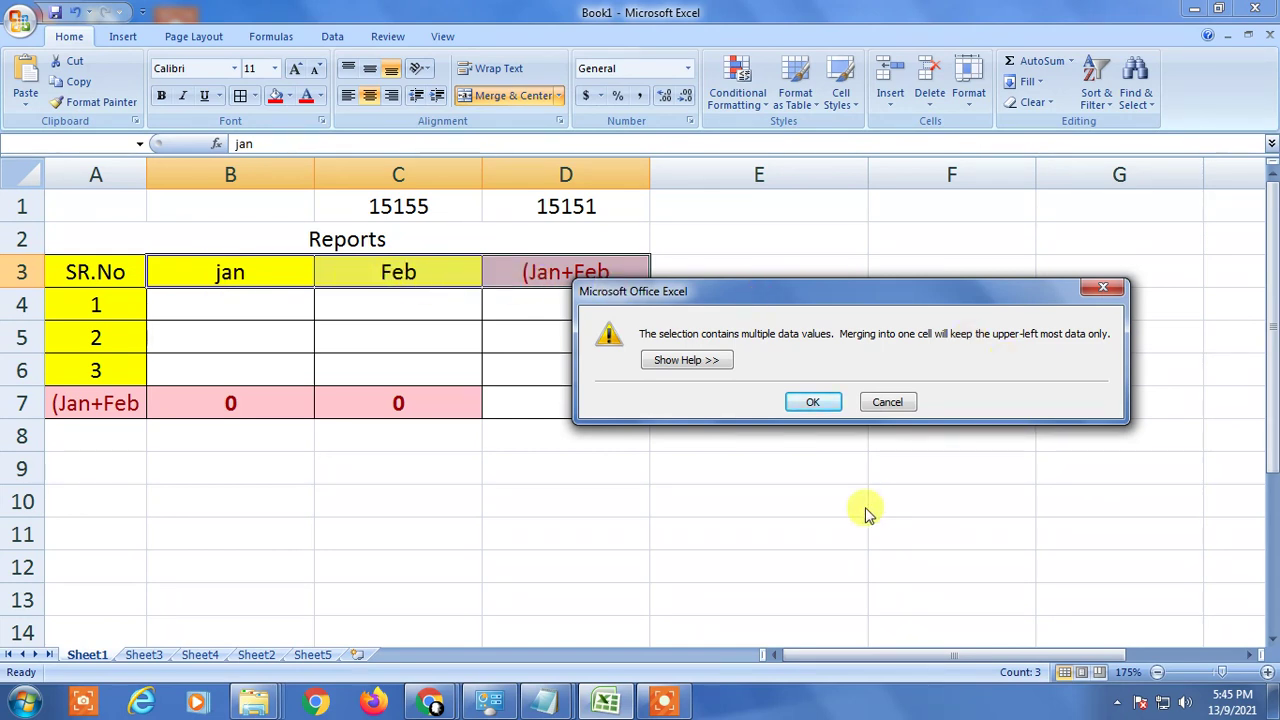
click(813, 402)
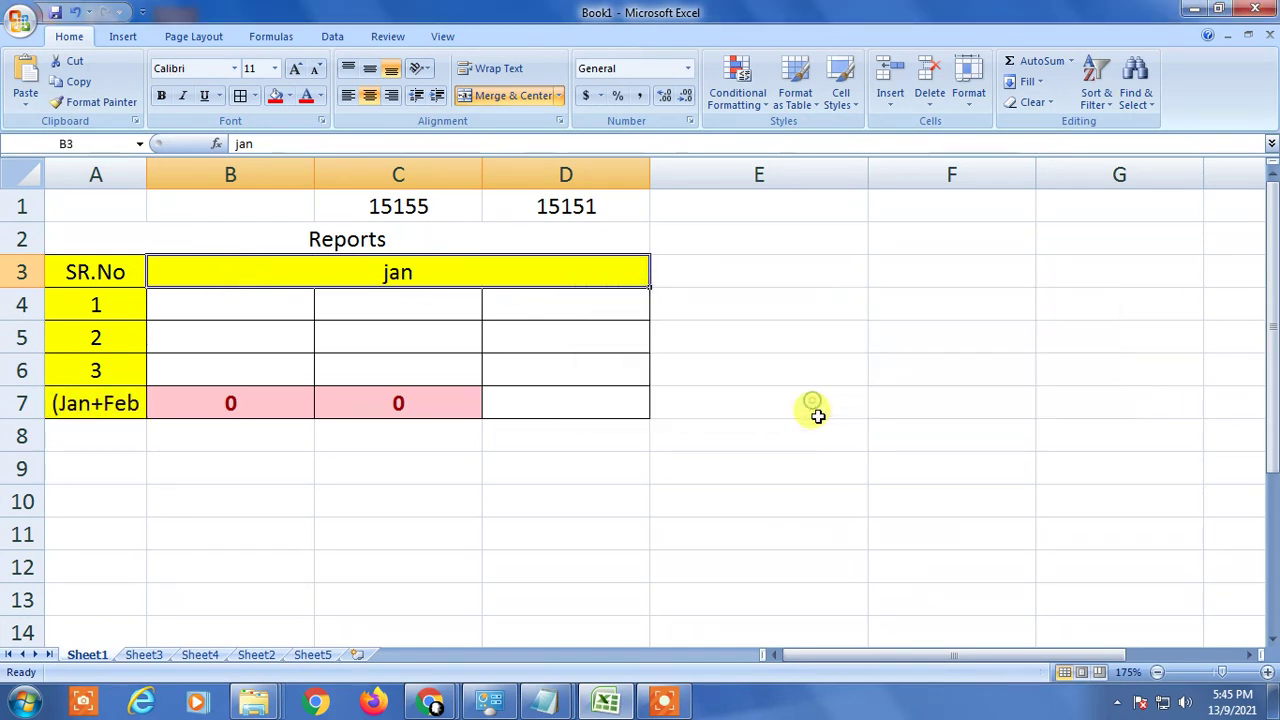
click(233, 268)
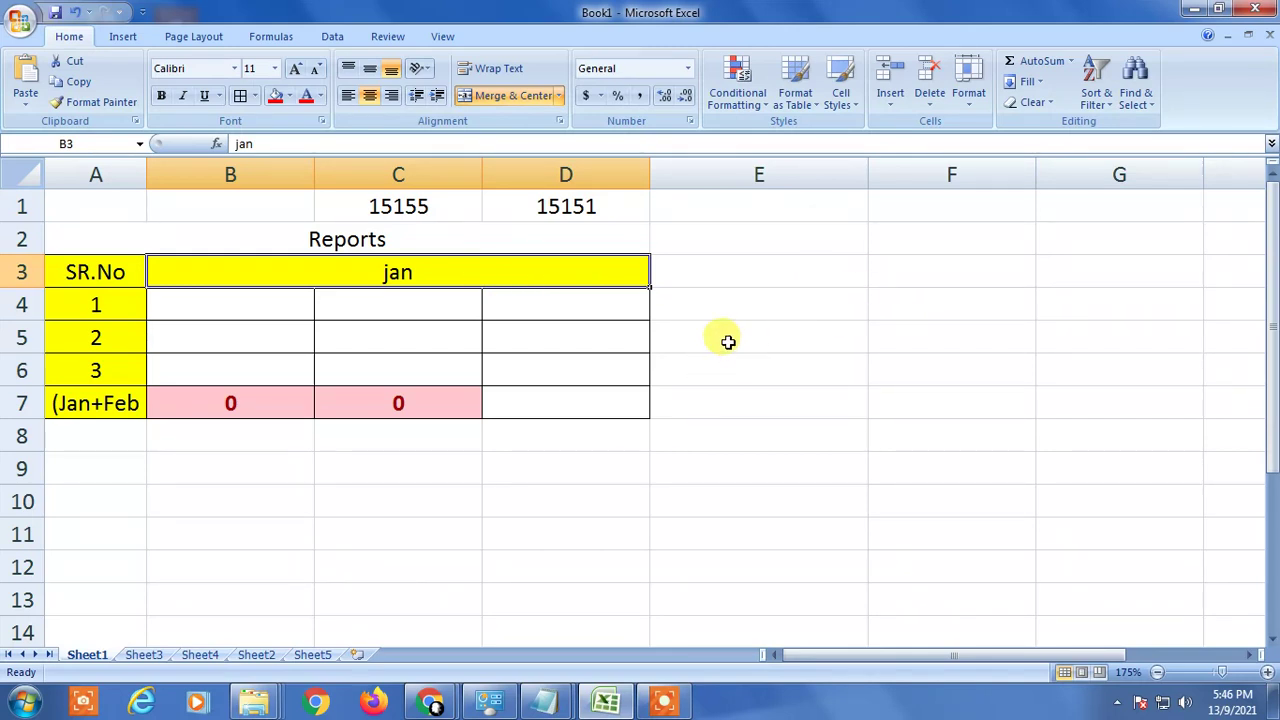
click(338, 298)
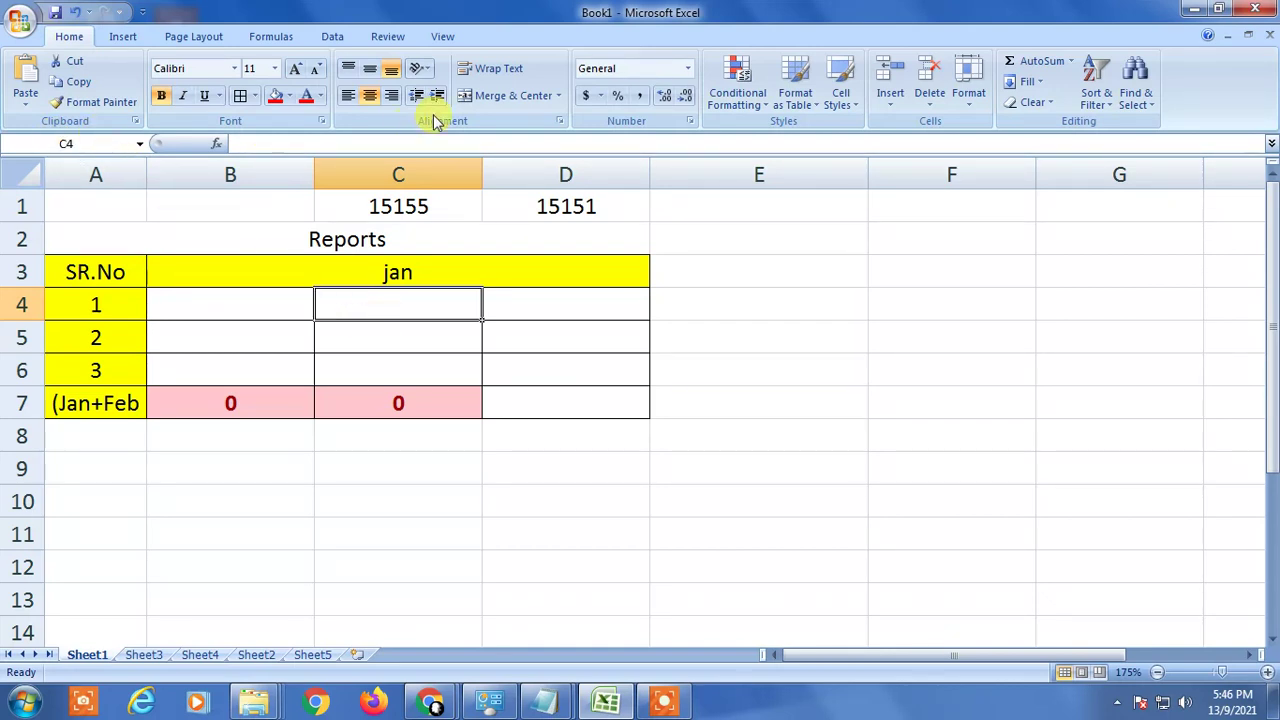
Unmerge the jan heading back into the separate cells B3:D3.
click(322, 274)
click(558, 95)
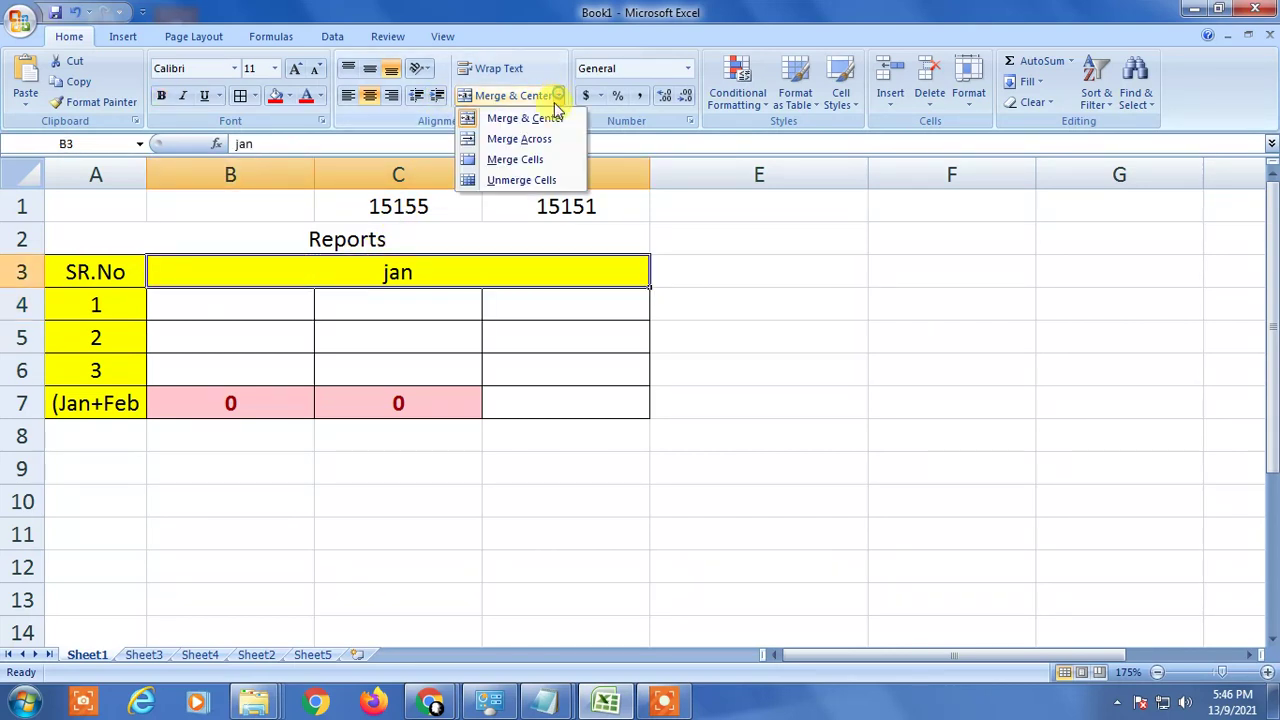
click(537, 182)
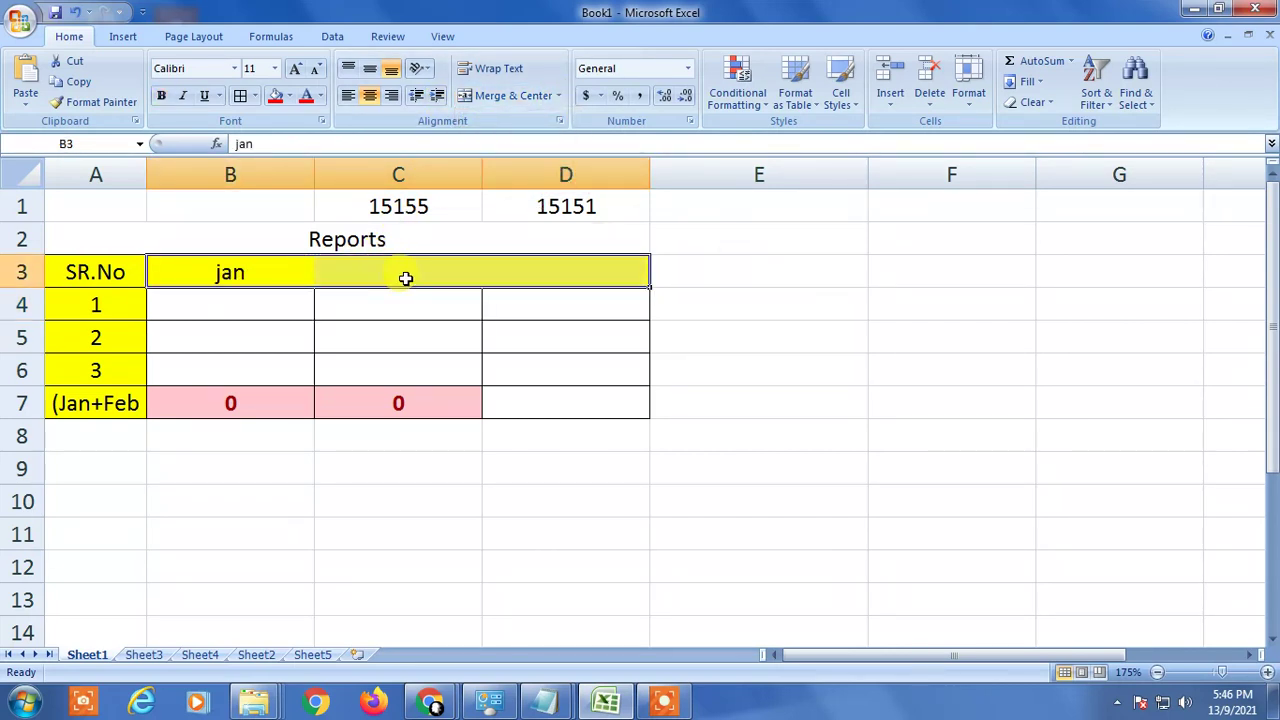
Undo the unmerge and the merge of B3:D3, and check the individual column headings in row 3.
key(ctrl+z)
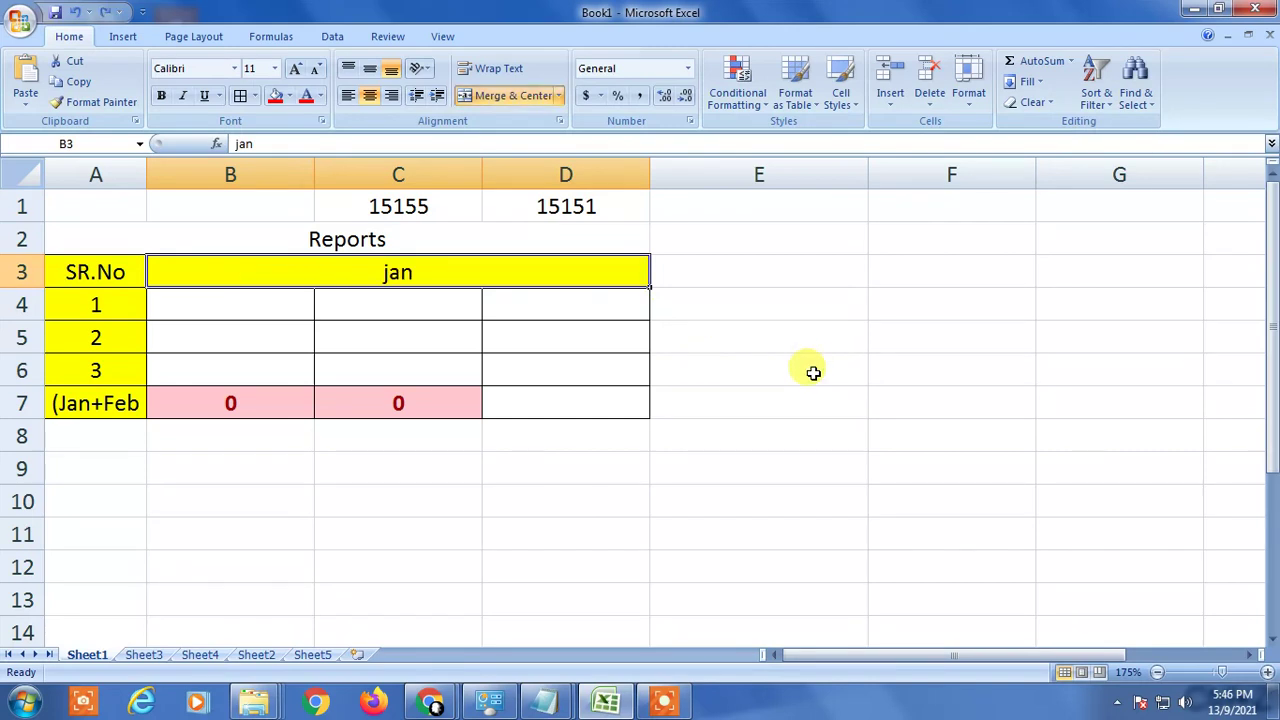
key(ctrl+z)
click(500, 331)
click(305, 277)
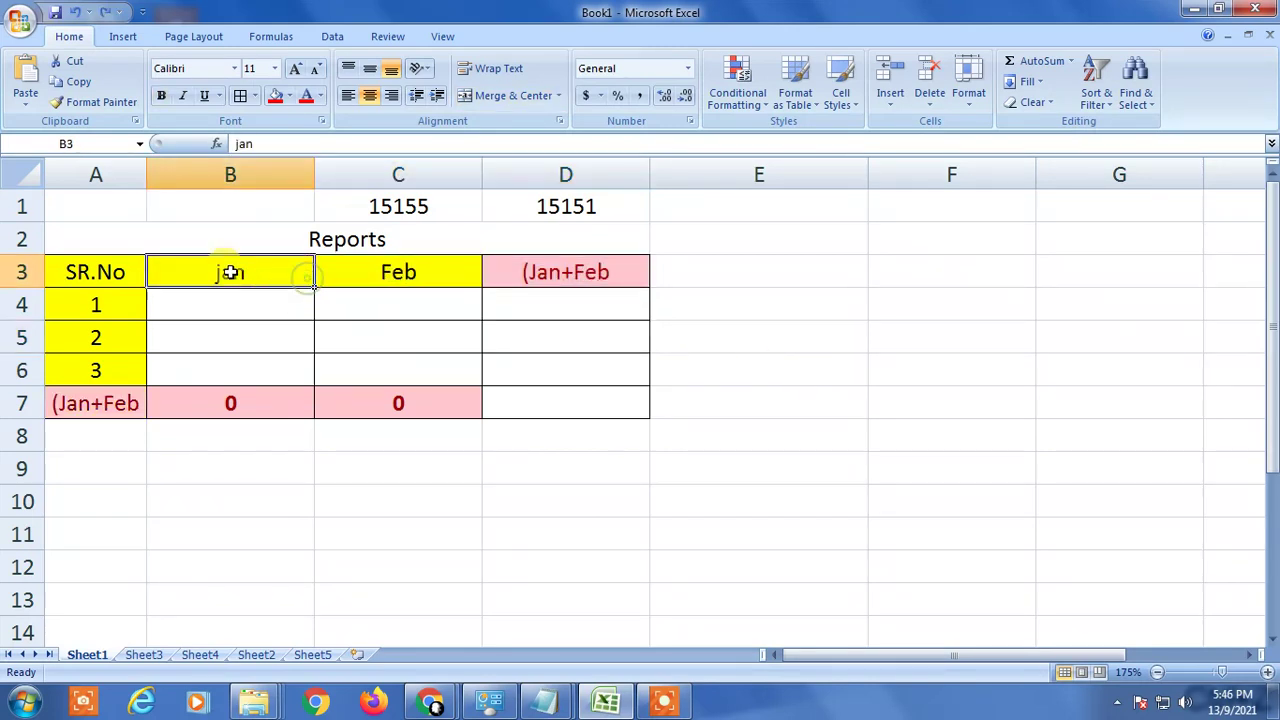
click(349, 270)
click(507, 284)
click(240, 268)
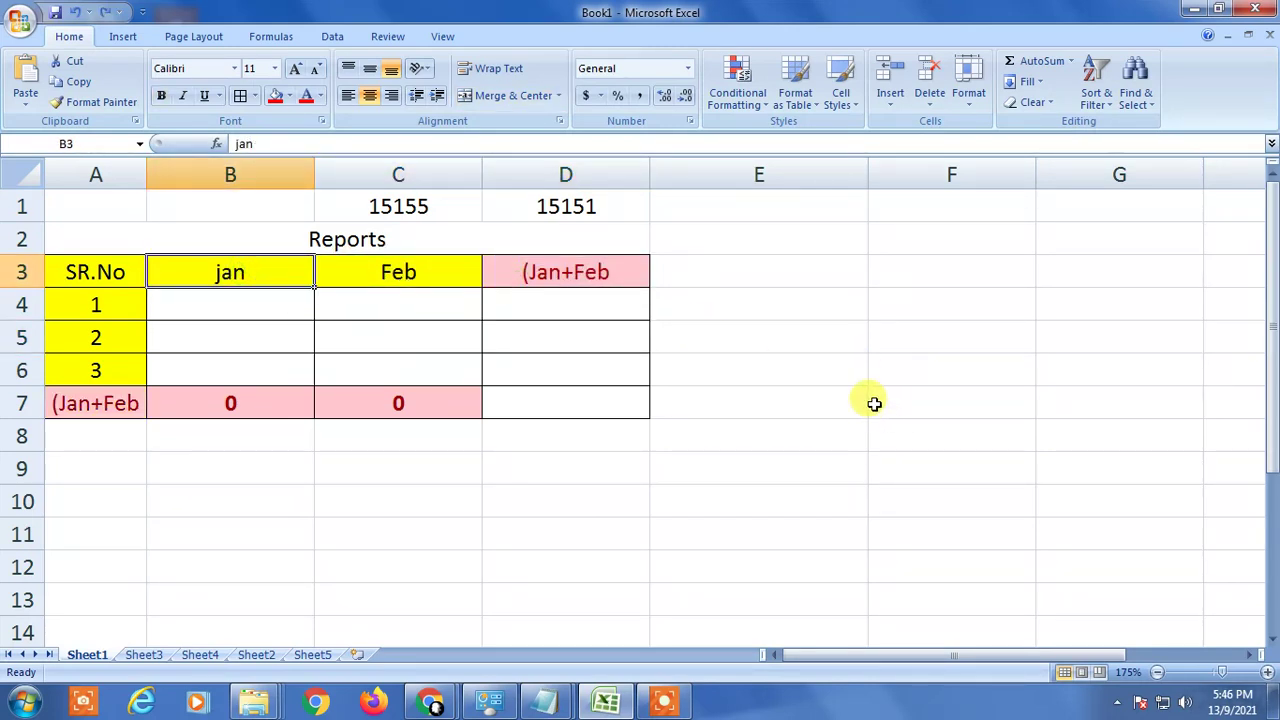
click(455, 279)
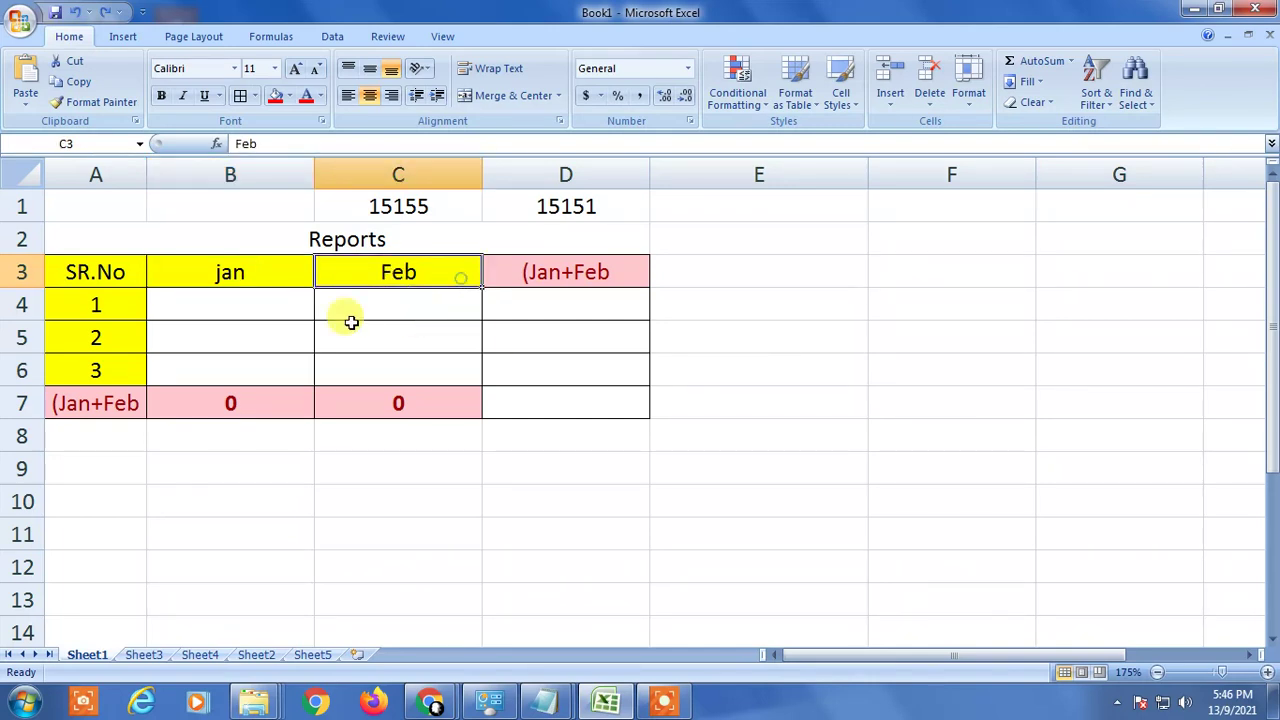
Enter 1321, 2132 and 213 in B4:B6 under the jan heading, and 23132 in D5.
click(238, 318)
text(1321)
key(Return)
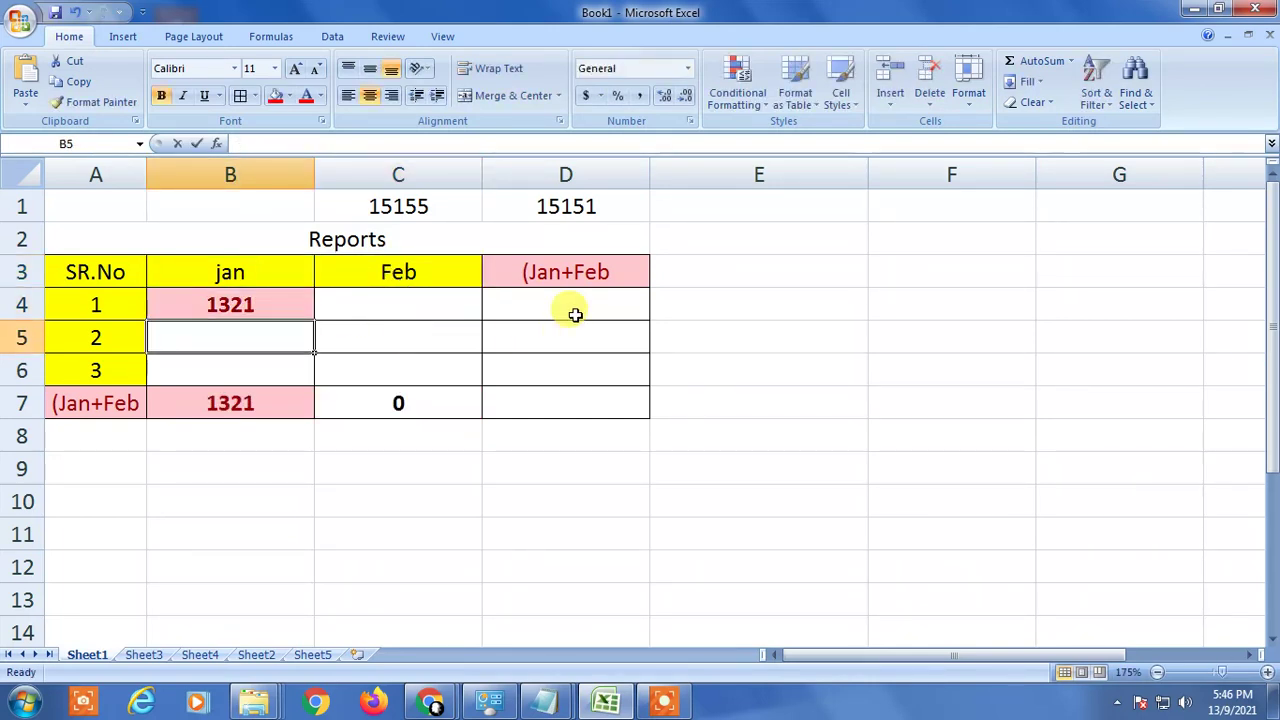
text(2132)
key(Return)
text(213)
key(Return)
click(575, 318)
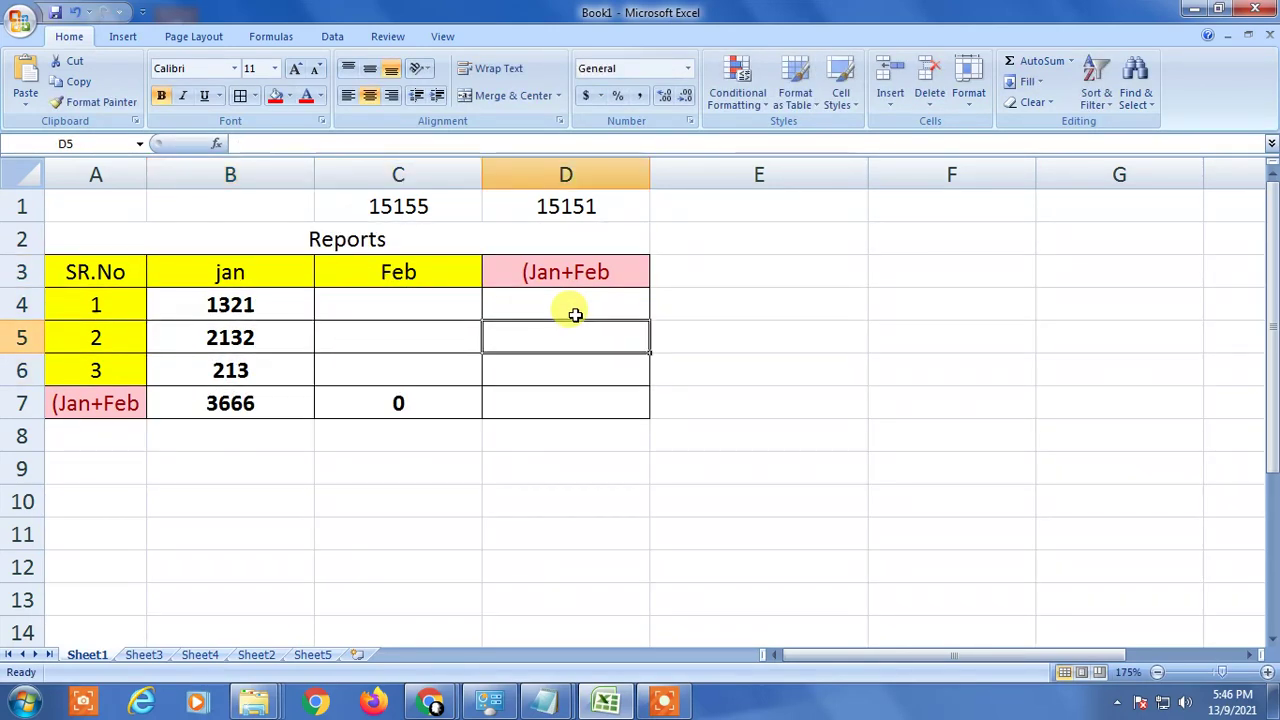
text(23132)
click(575, 315)
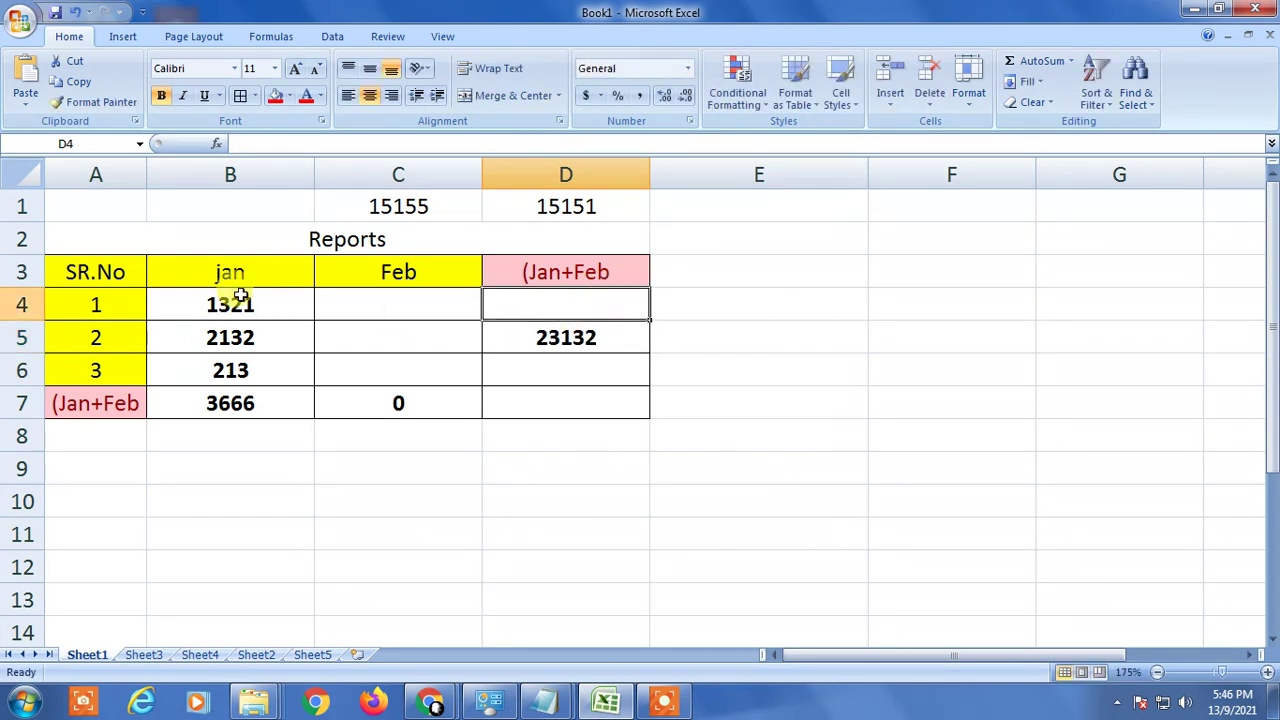
Try merging and centering the filled block B4:D6 with only the upper-left value kept, and undo the merge.
drag(238, 298, 605, 358)
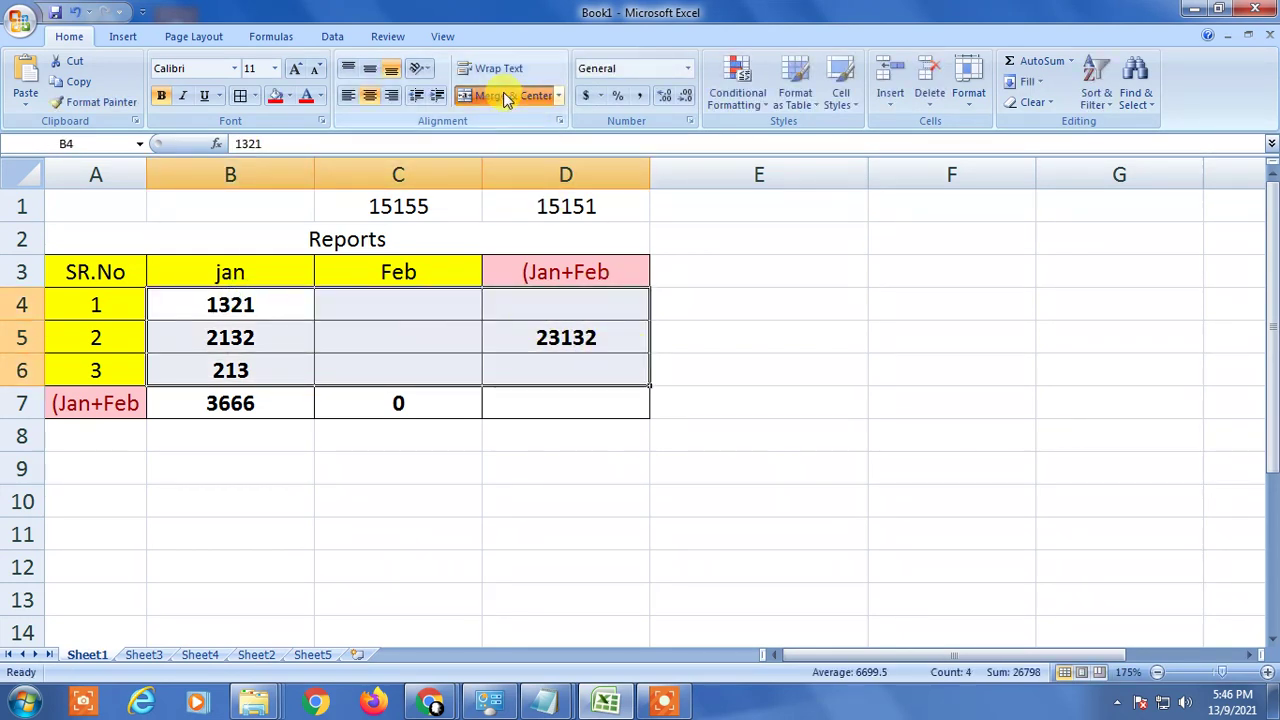
click(511, 95)
click(604, 414)
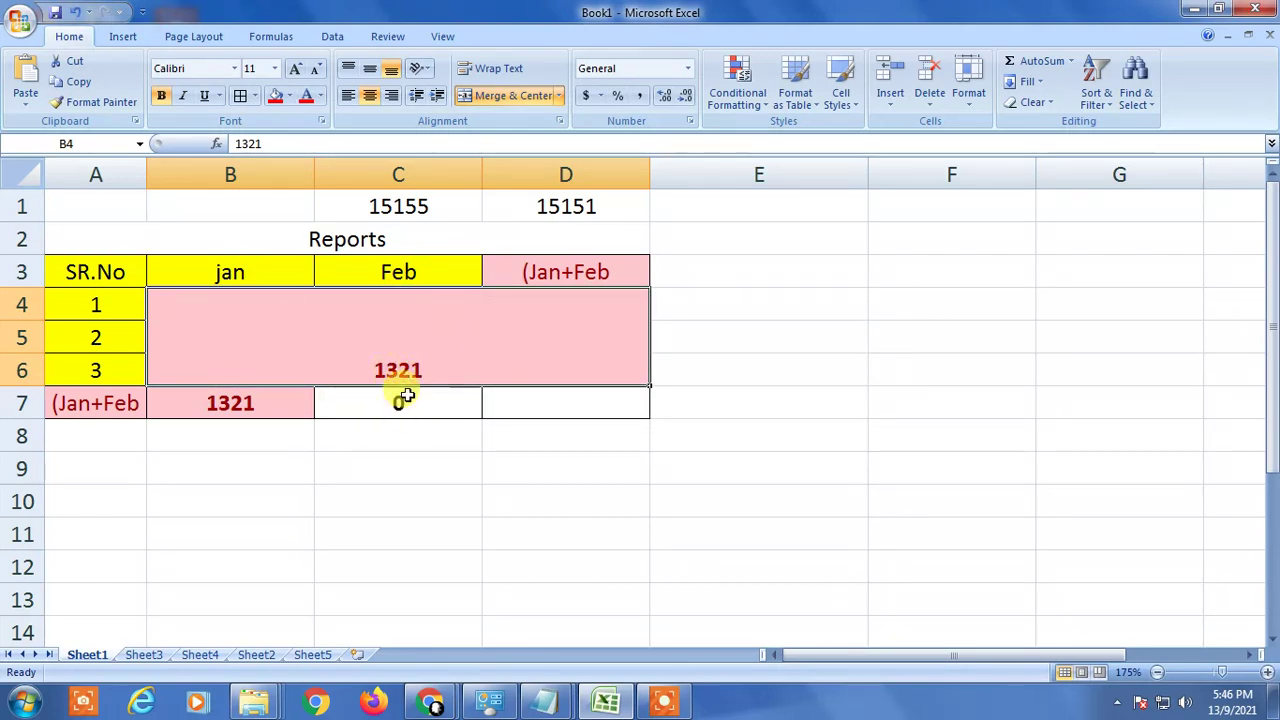
key(ctrl+z)
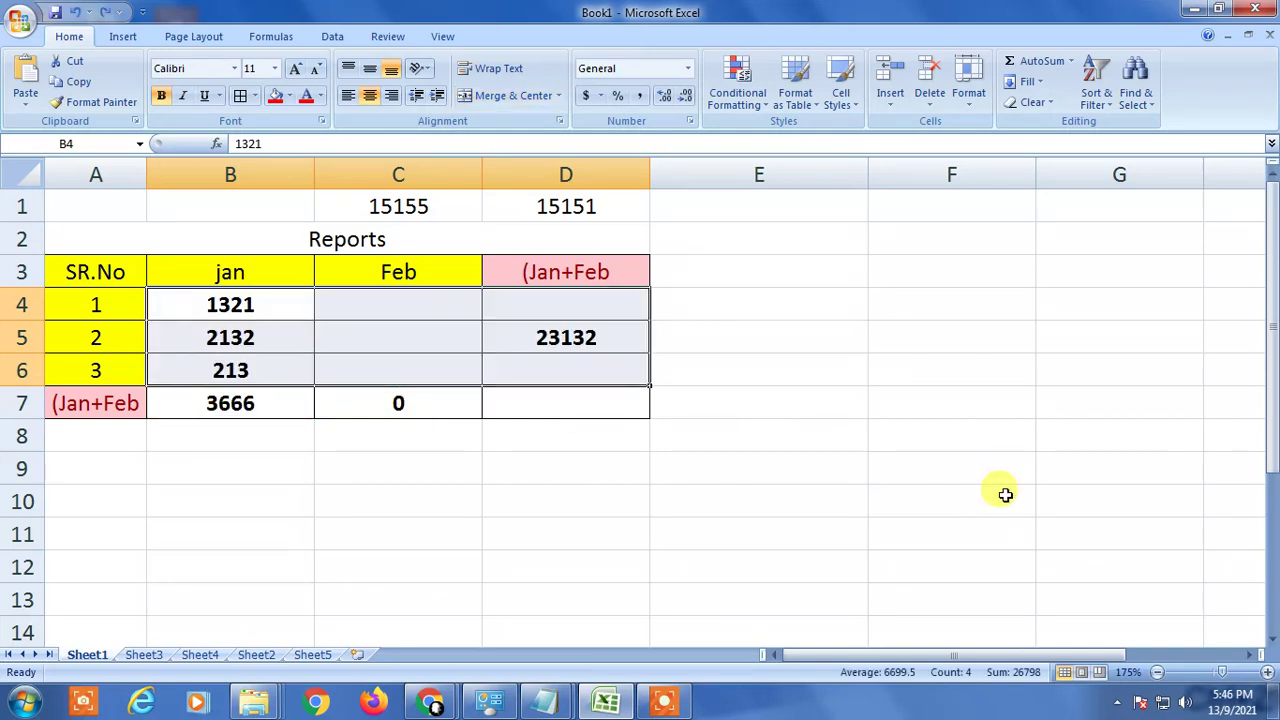